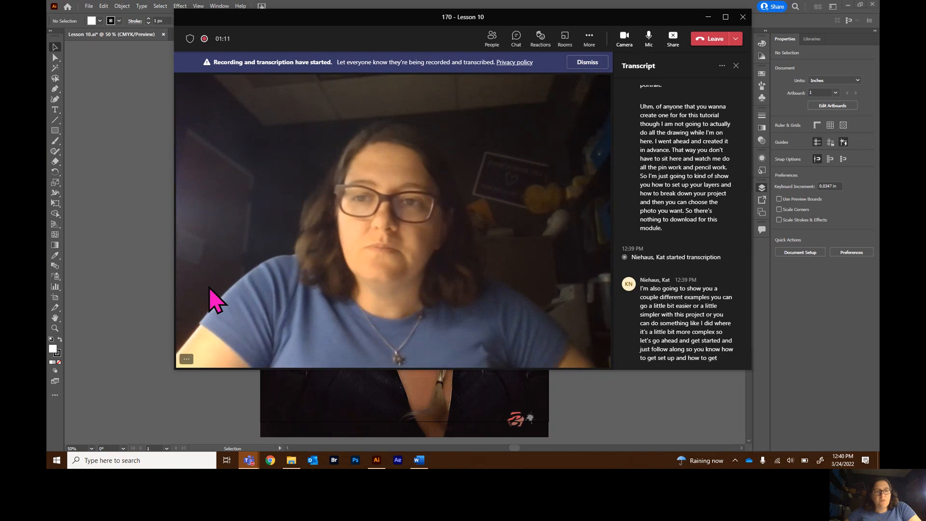
Step: Switch to Illustrator and toggle the visibility of Layer 1 off and back on
left_click(146, 232)
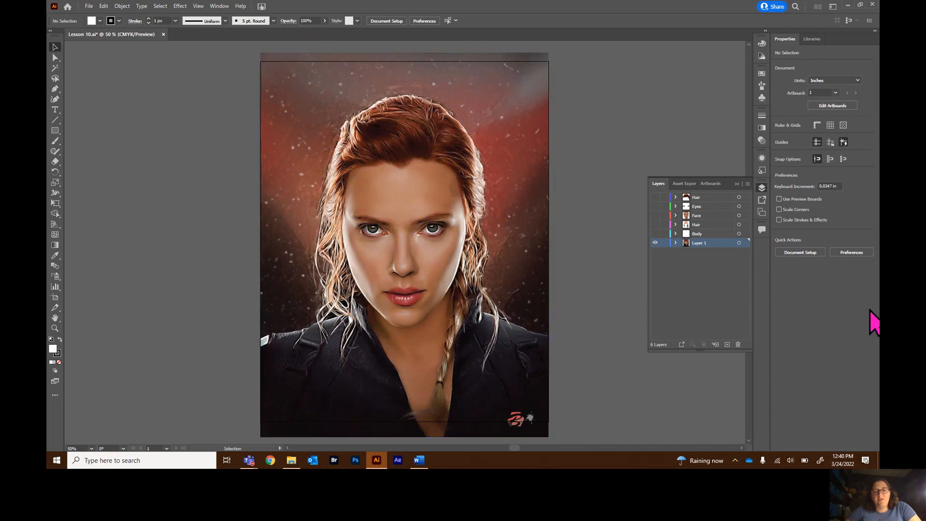
key("ctrl+y")
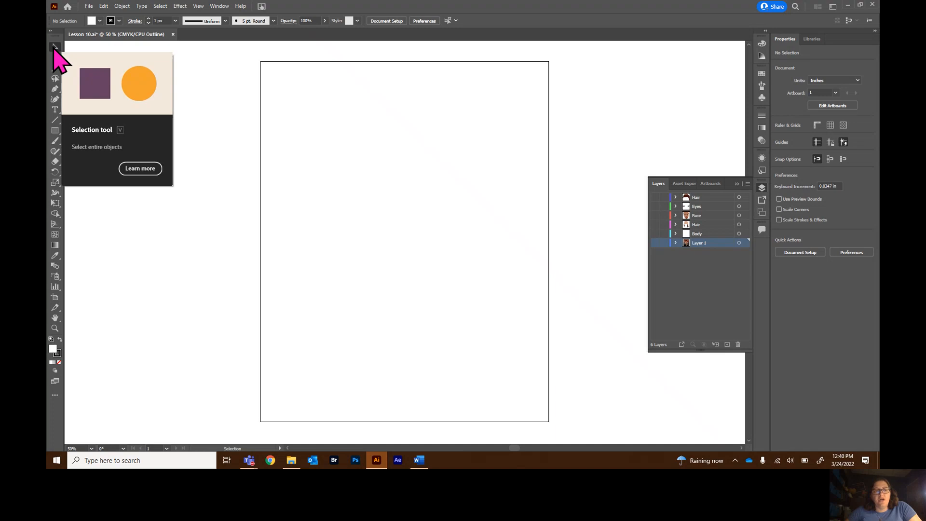
left_click(655, 243)
Step: Place the image Lesson 10 portrait.jpg on Layer 1, starting at the artboard's upper-left corner
left_click(89, 6)
left_click(104, 162)
left_click(250, 82)
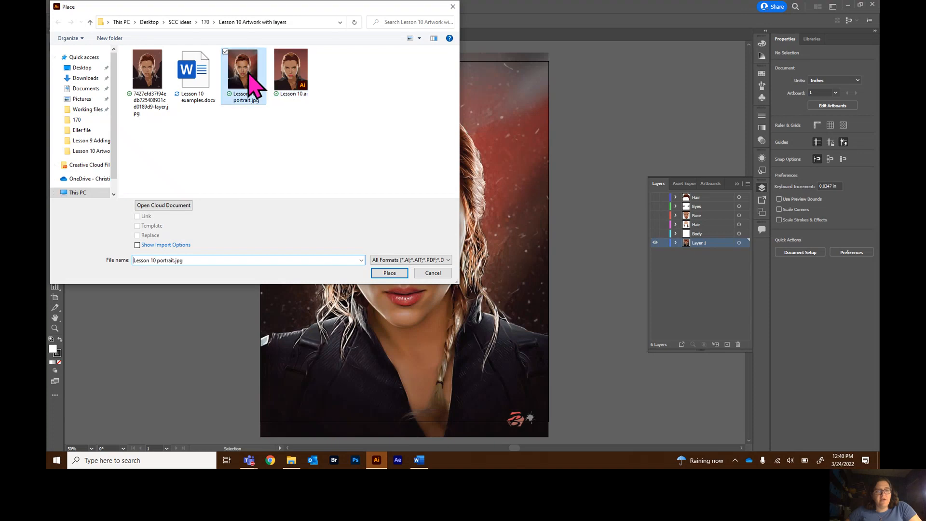
left_click(390, 273)
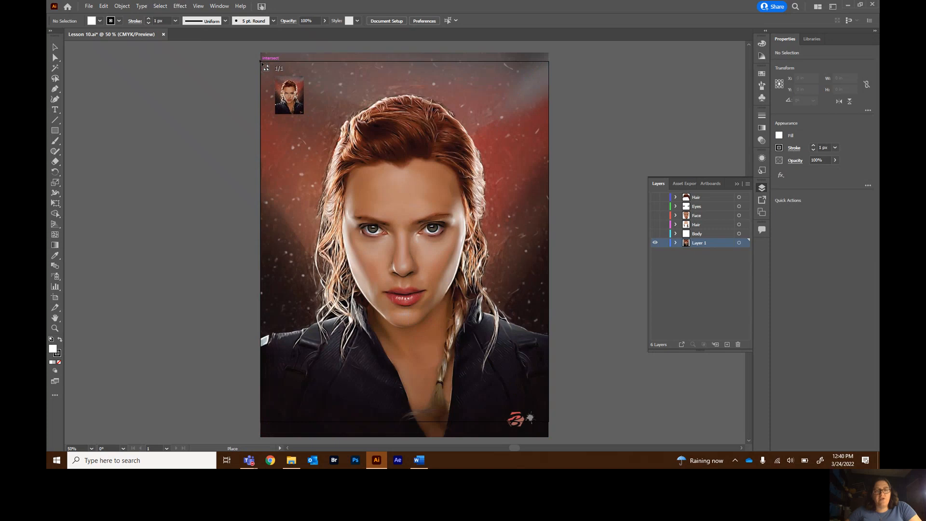
left_click(262, 62)
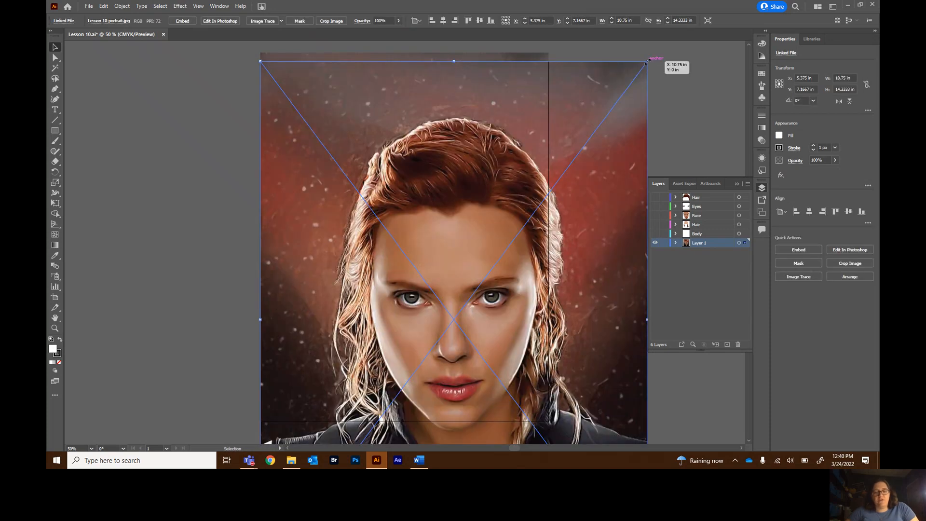
Step: Scale the placed portrait to the artboard's 8 in width and position it so the photo covers the whole artboard
left_click_drag(646, 60, 549, 193)
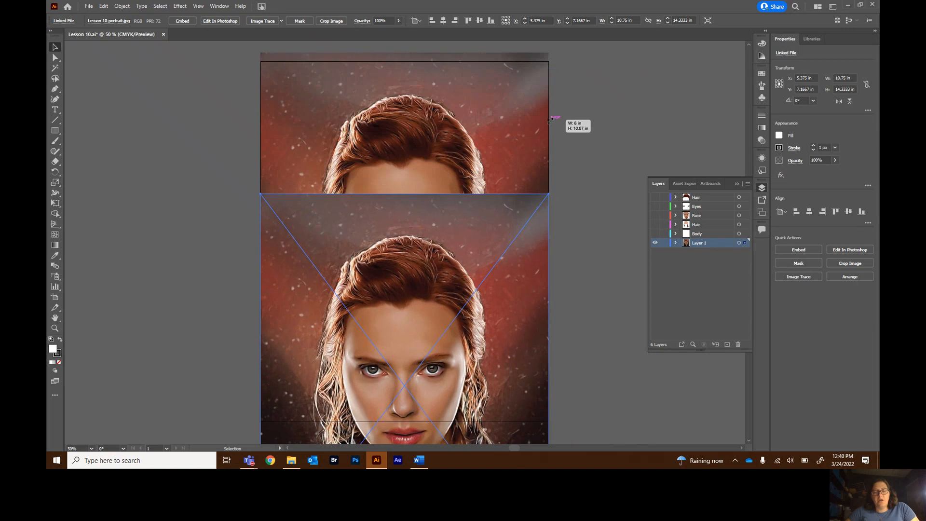
left_click_drag(498, 304, 496, 160)
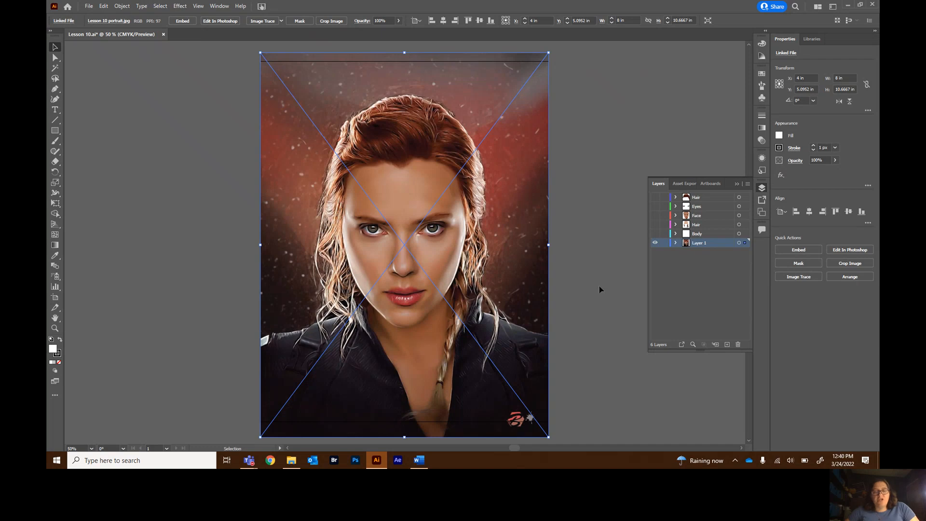
left_click(609, 274)
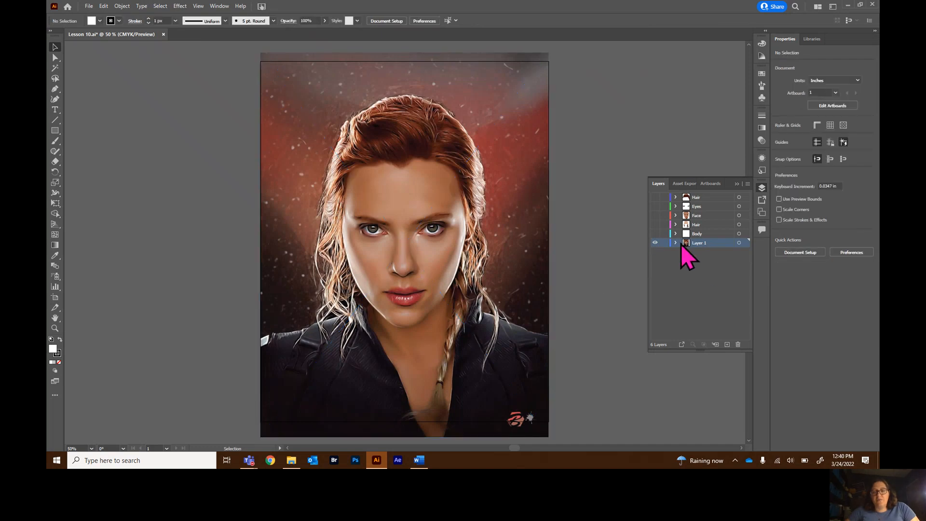
Step: Delete the duplicate linked portrait from Layer 1 and lock the layer
left_click_drag(712, 249, 738, 345)
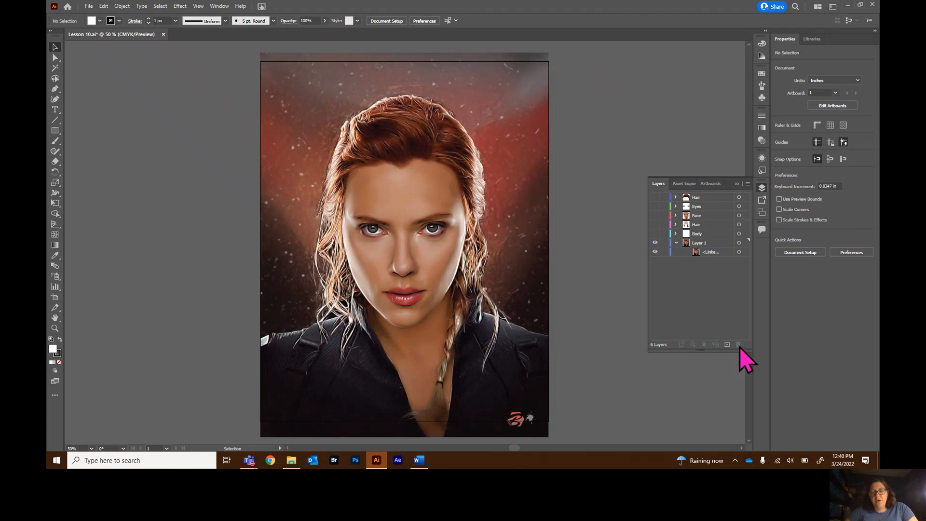
left_click(676, 243)
left_click(665, 243)
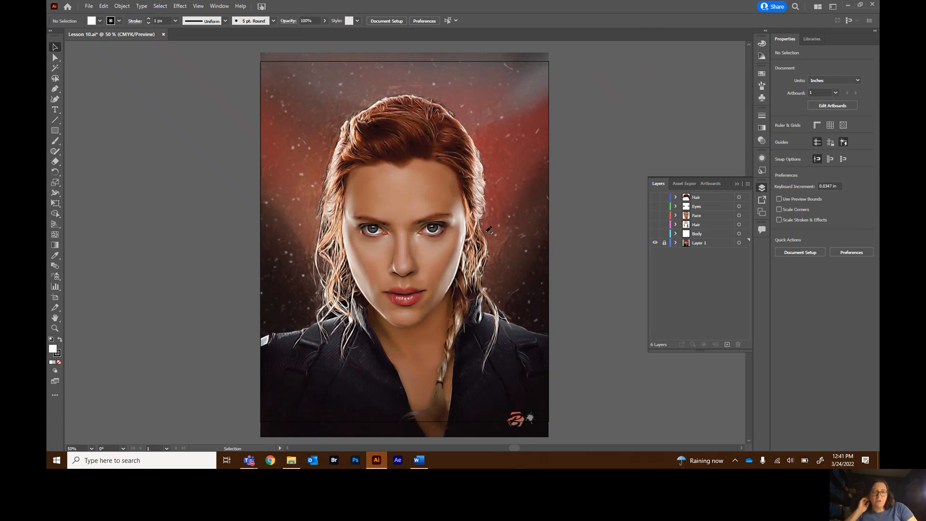
Step: Rename Layer 1 as Original
left_click(703, 242)
double_click(704, 243)
type("B")
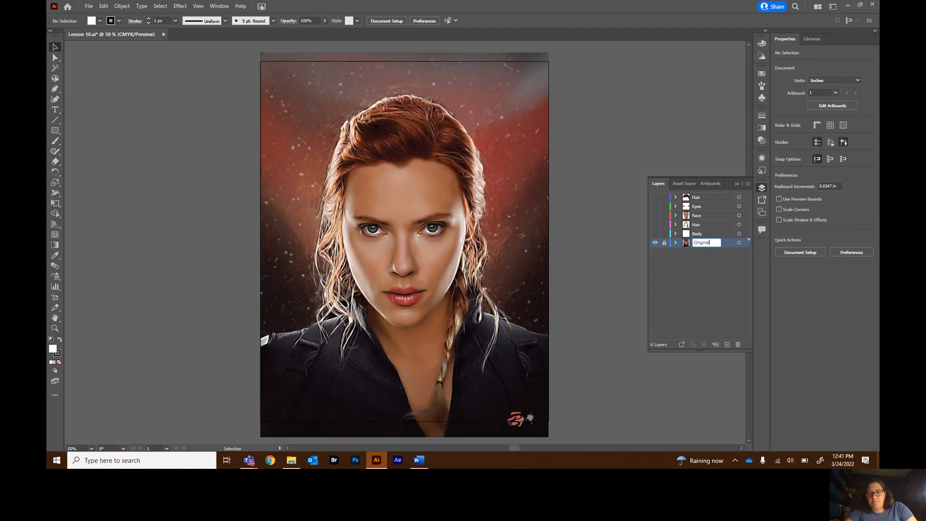
key("Return")
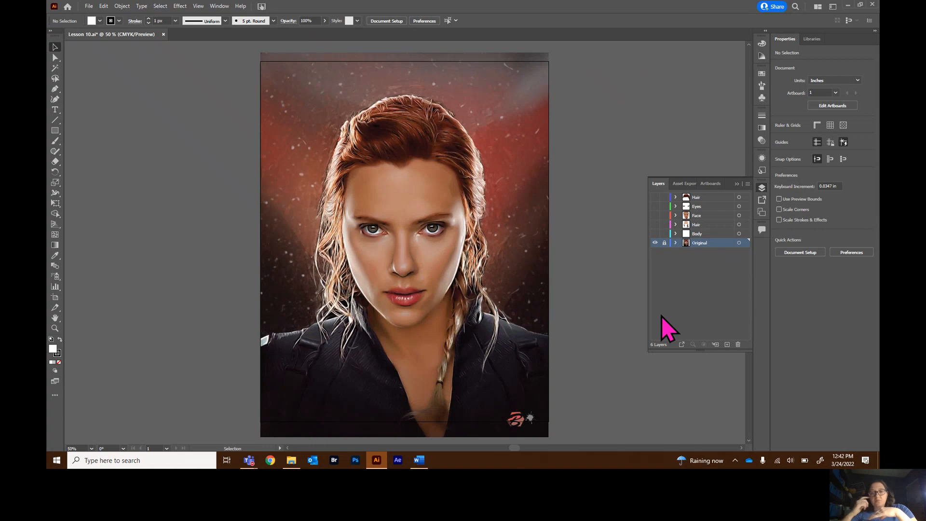
Step: Show the Face layer with the Original layer hidden, and look through the paths inside Face
left_click(655, 216)
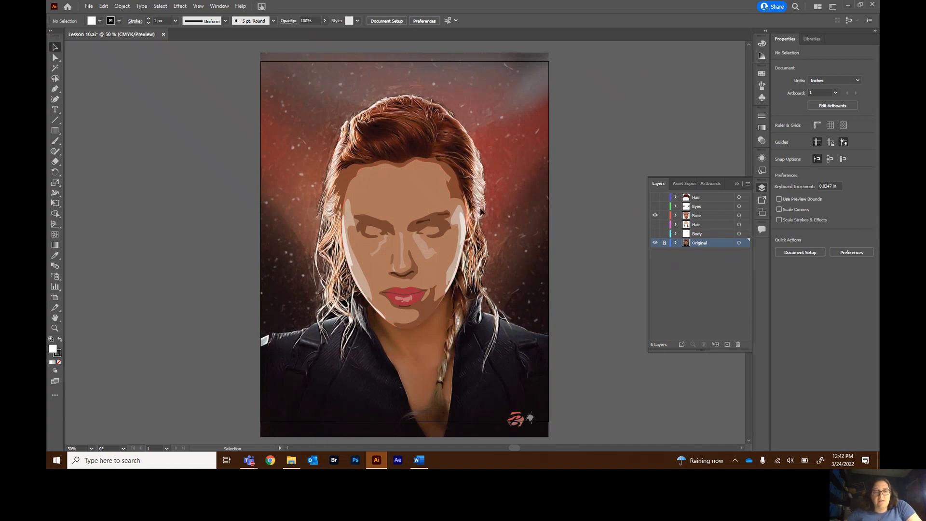
left_click(655, 243)
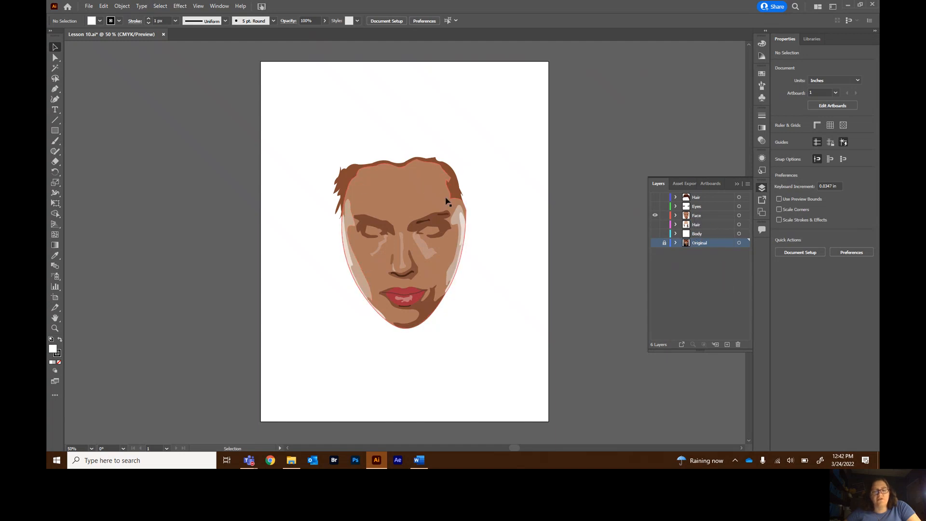
left_click(676, 215)
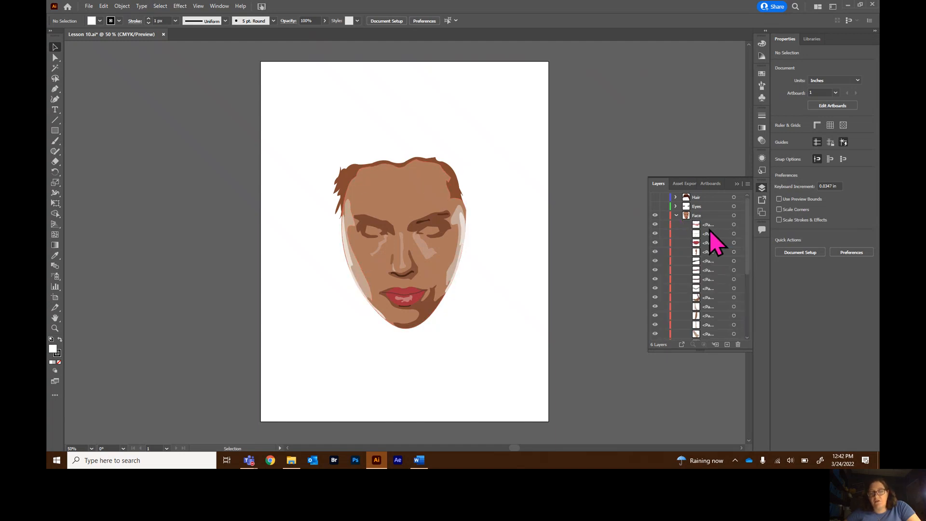
scroll(717, 329, "down", 3)
scroll(716, 332, "down", 2)
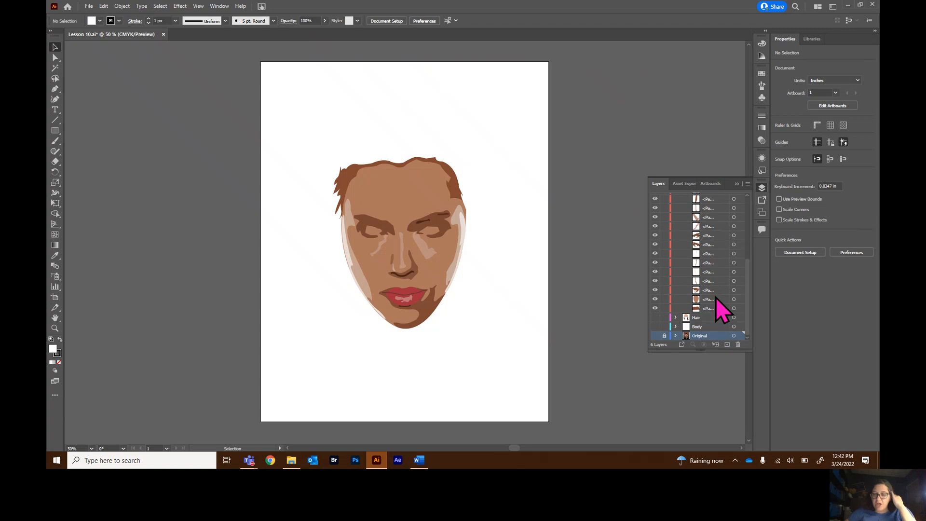
scroll(709, 228, "up", 5)
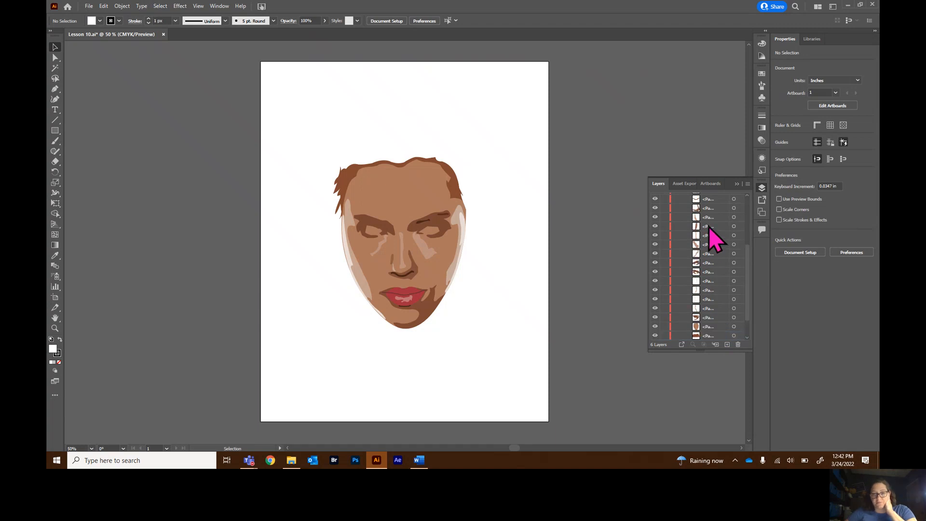
left_click(676, 216)
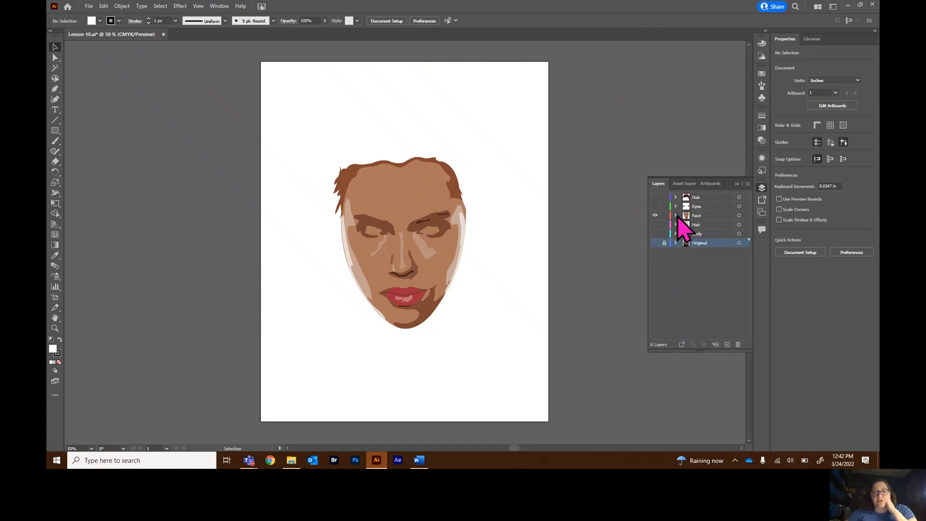
Step: Select all the face shapes together, check the available grouping commands, and clear the selection
left_click_drag(314, 146, 477, 379)
right_click(436, 278)
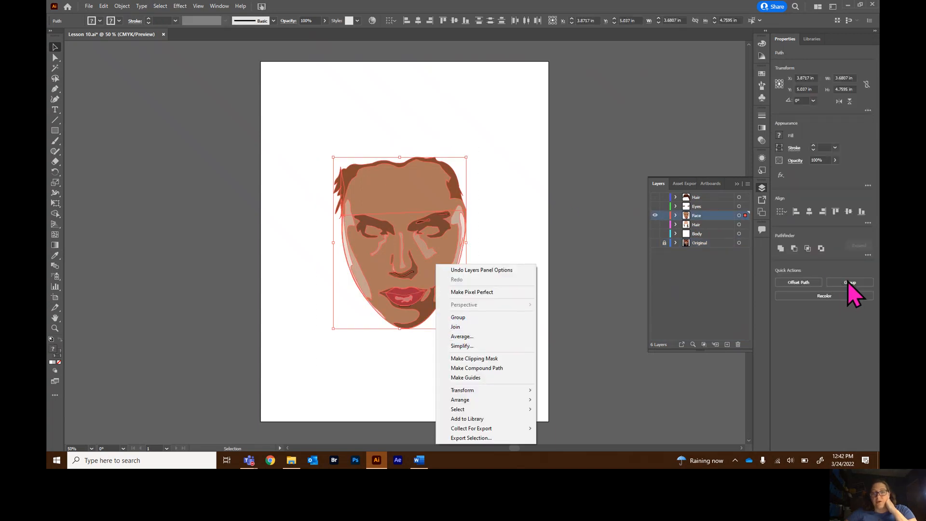
left_click(576, 205)
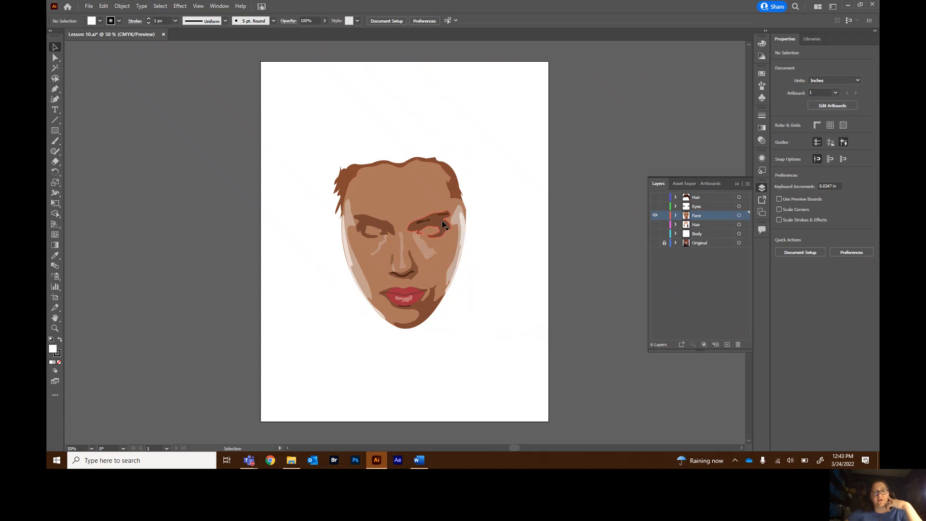
Step: Try moving the brown brow and eye-shadow shape off the face, and undo the move
left_click_drag(465, 223, 566, 203)
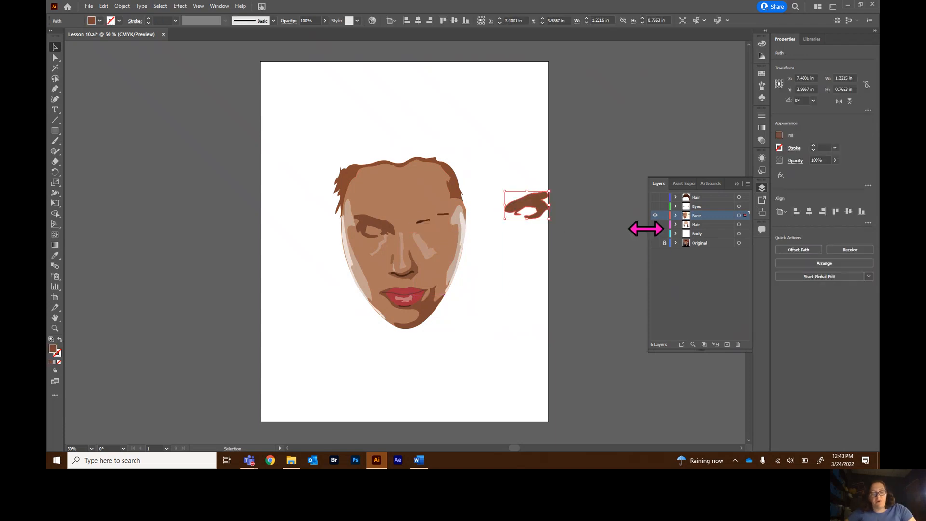
key("ctrl+z")
left_click(432, 230)
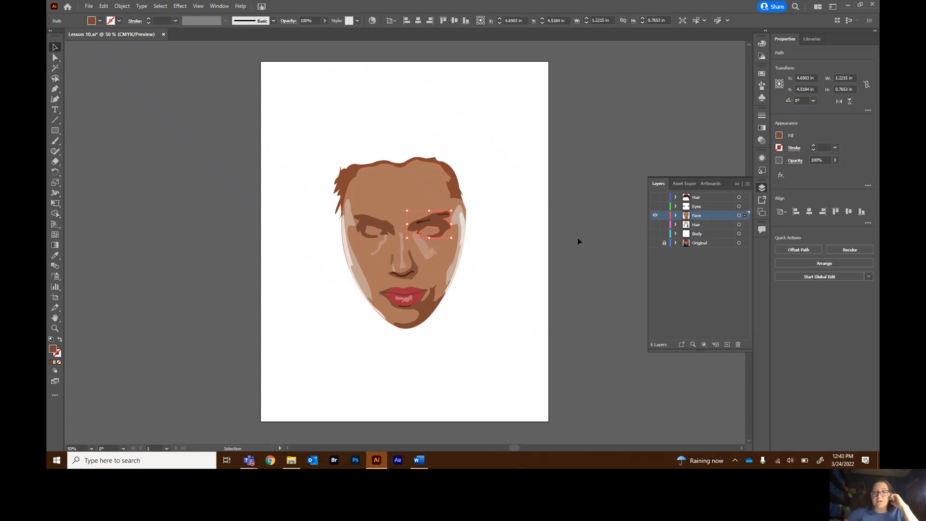
Step: Show the Eyes layer over the face and look through the paths it contains
left_click(655, 206)
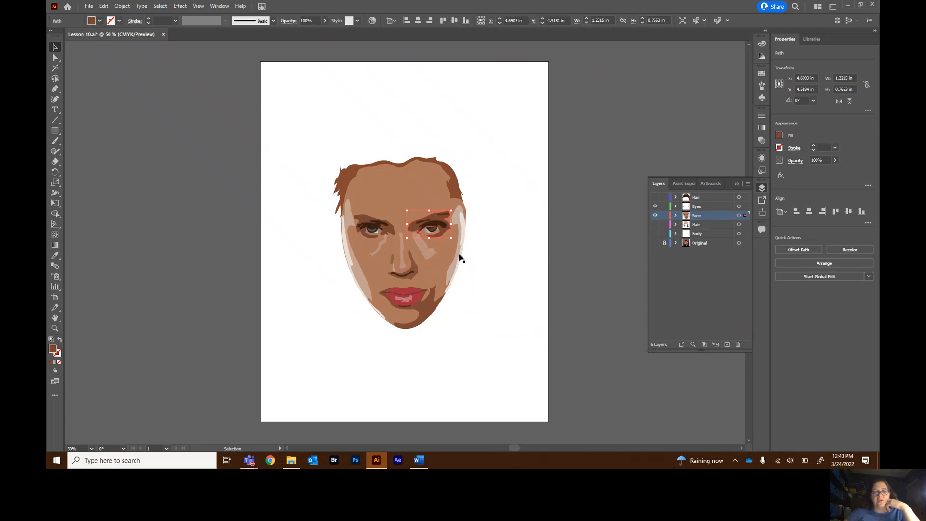
left_click(489, 274)
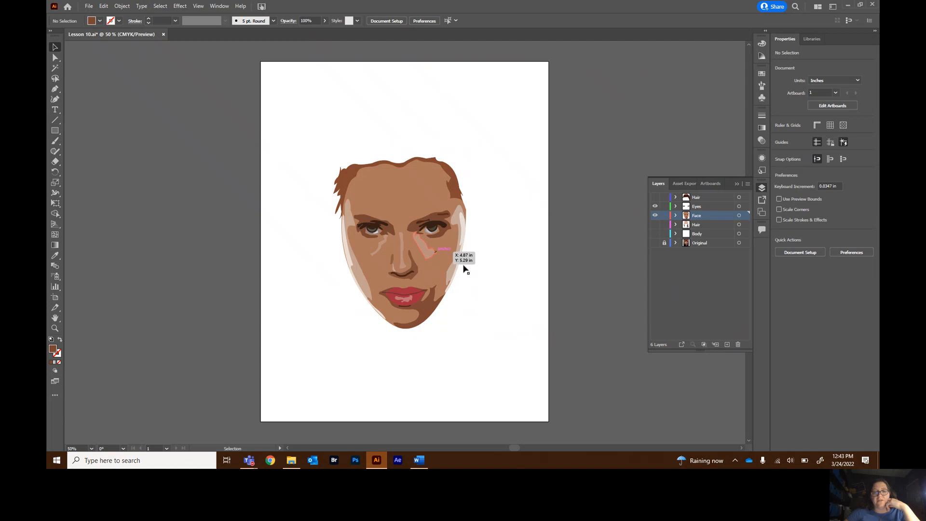
left_click(676, 207)
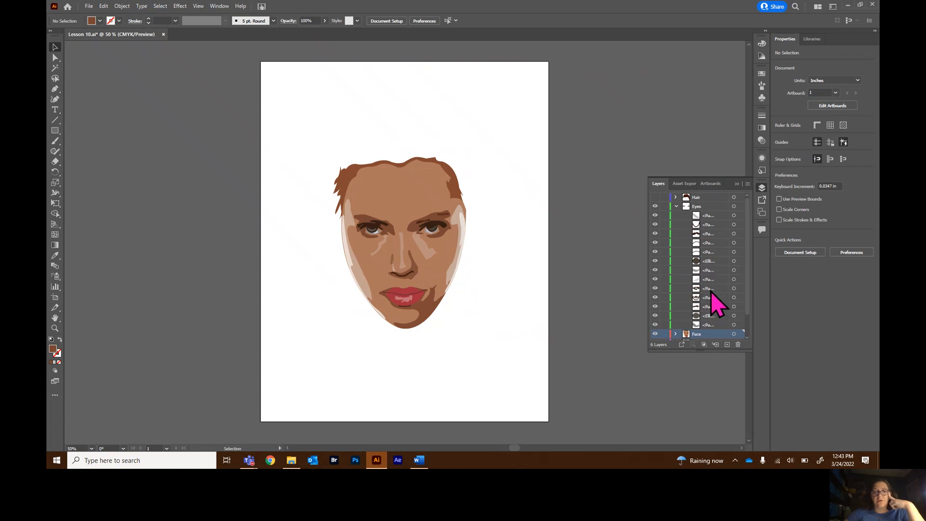
left_click(675, 207)
mouse_move(709, 207)
left_mouse_down()
mouse_move(712, 222)
mouse_move(712, 203)
left_mouse_up()
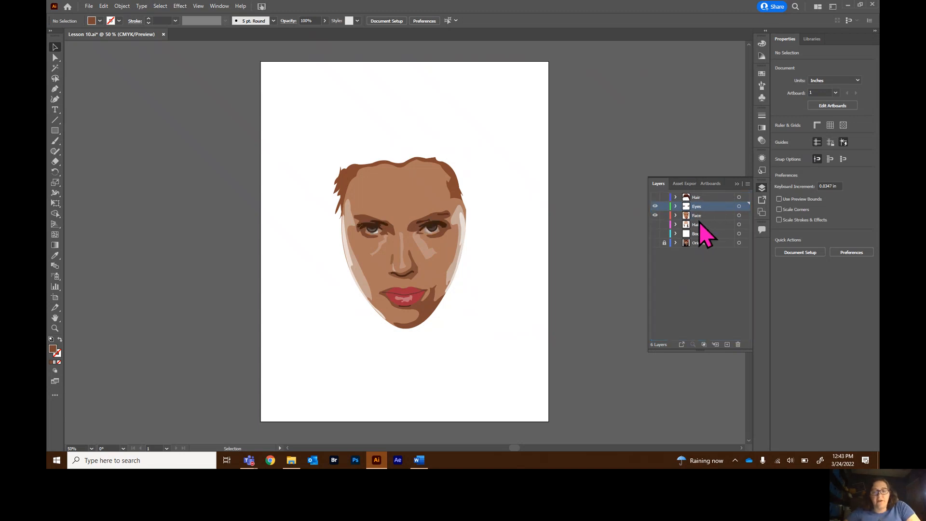
Step: Examine the iris ellipse, iris outline, eyelid and lash shapes that make up the right-hand eye in the Eyes layer
left_click(675, 206)
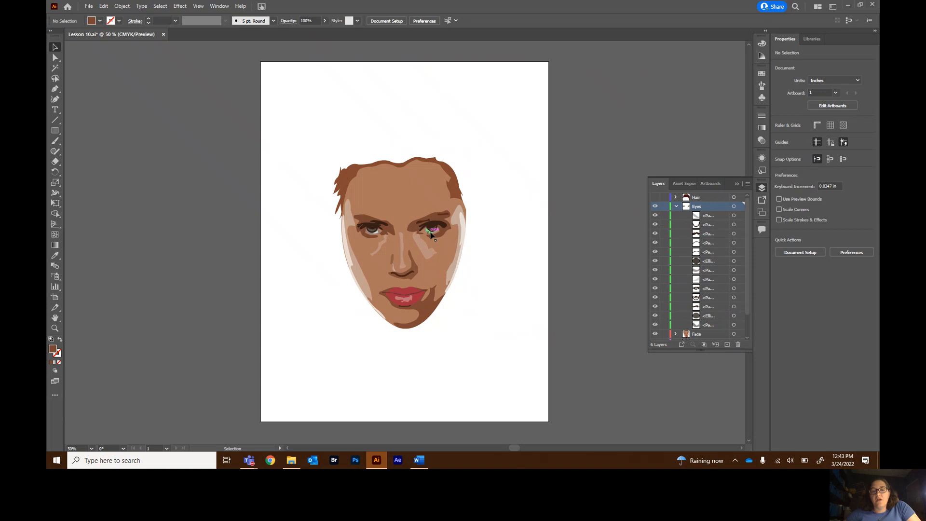
key("ctrl+equal")
key("ctrl+equal")
key("ctrl+equal")
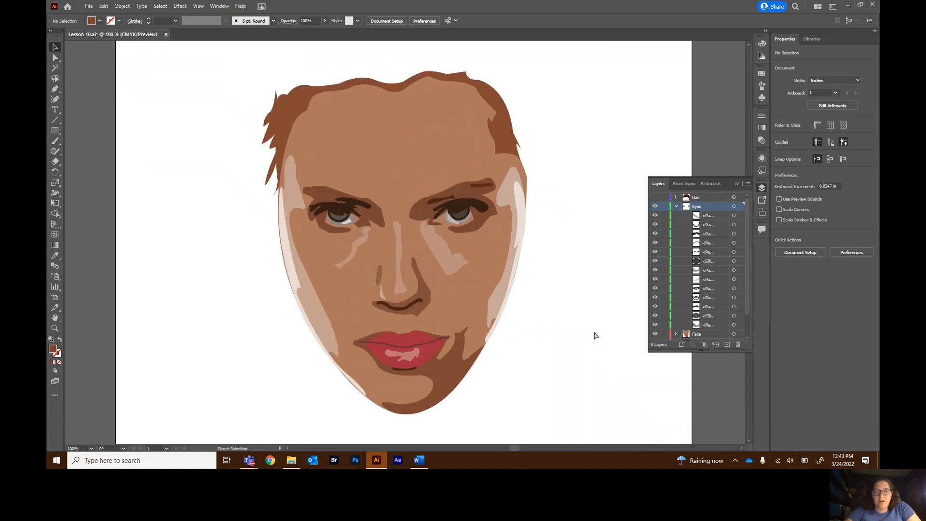
key("ctrl+equal")
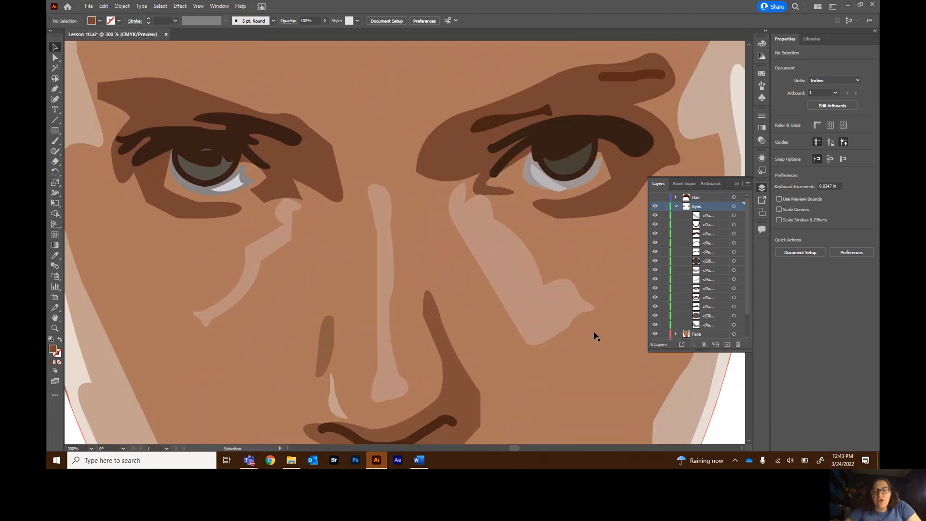
left_click(568, 170)
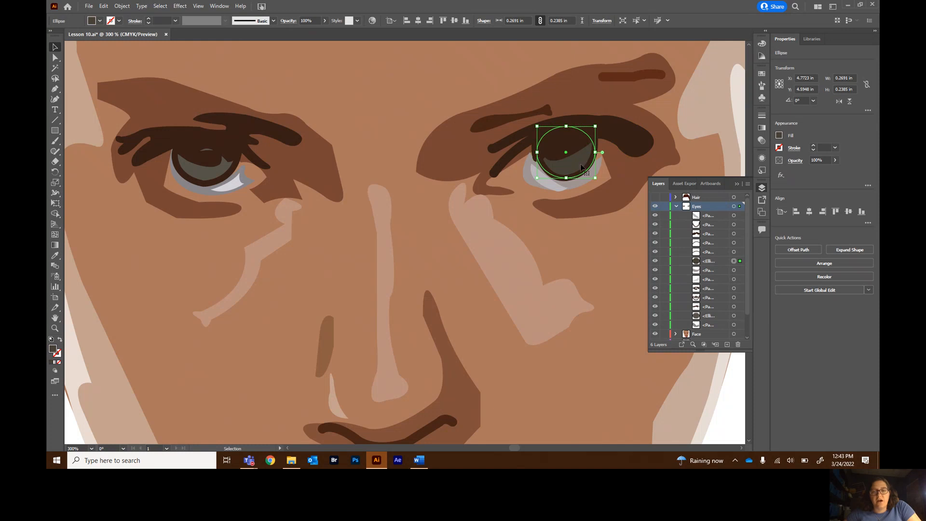
left_click(593, 227)
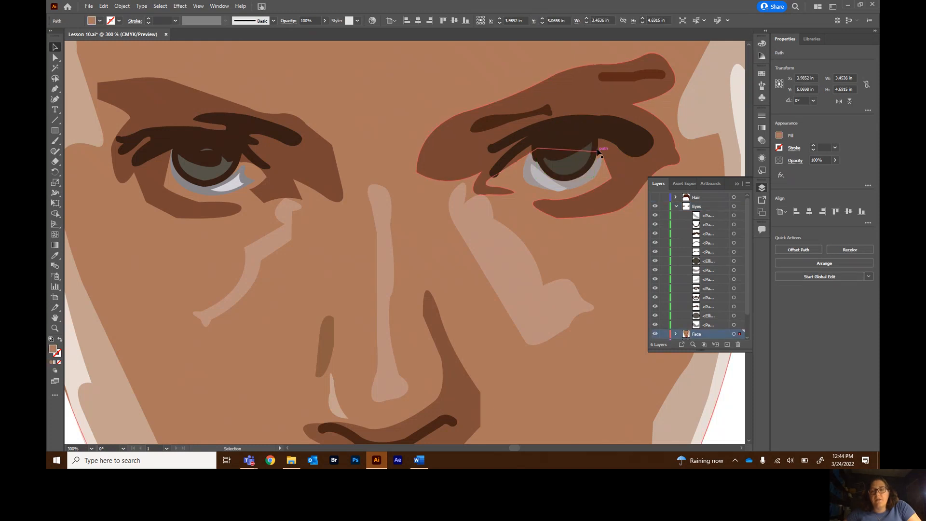
left_click(598, 150)
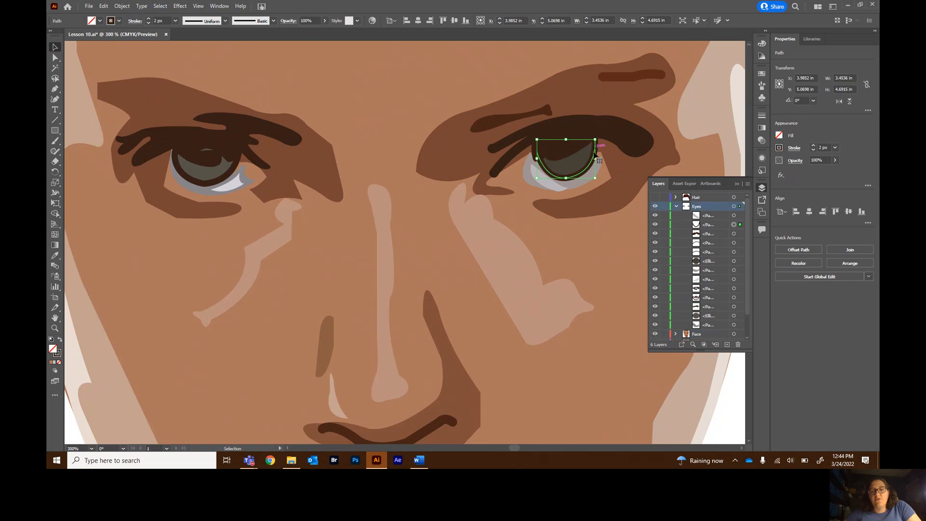
left_click(518, 152)
left_click(566, 154)
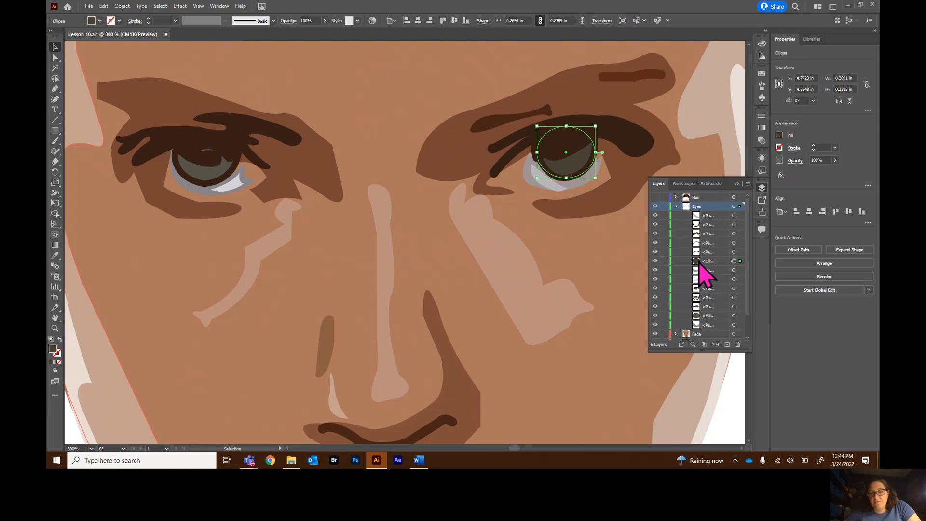
left_click(611, 132)
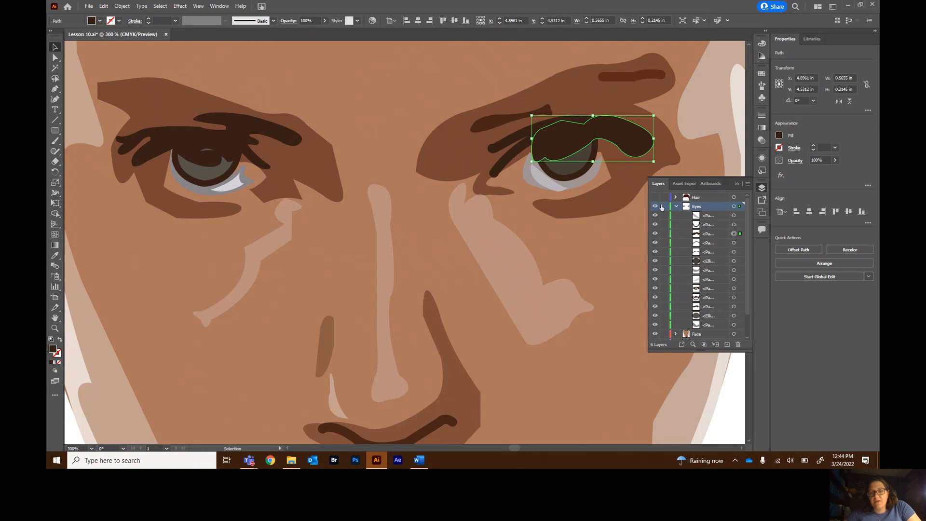
left_click(515, 152)
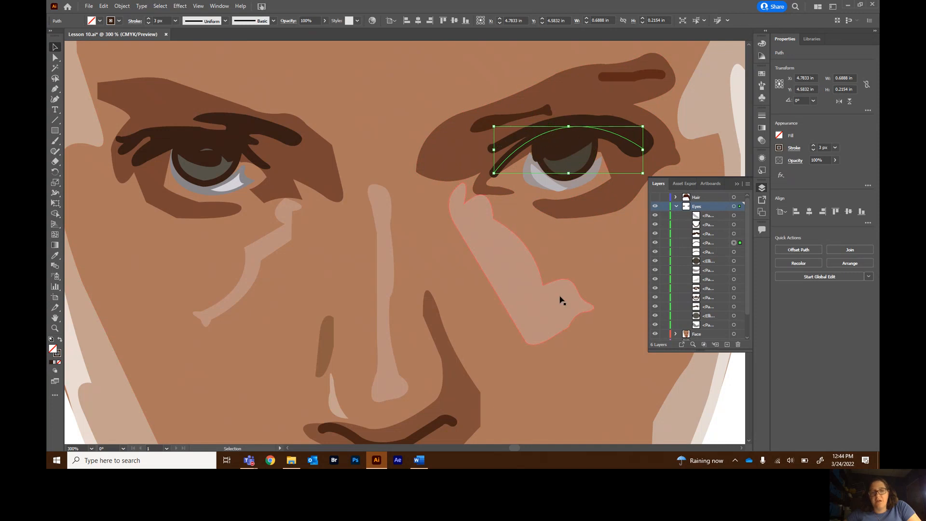
Step: Move the right-hand iris ellipse to the top of the Eyes layer's stack, and return it to its original stacking position
left_click(719, 263)
left_click(690, 174)
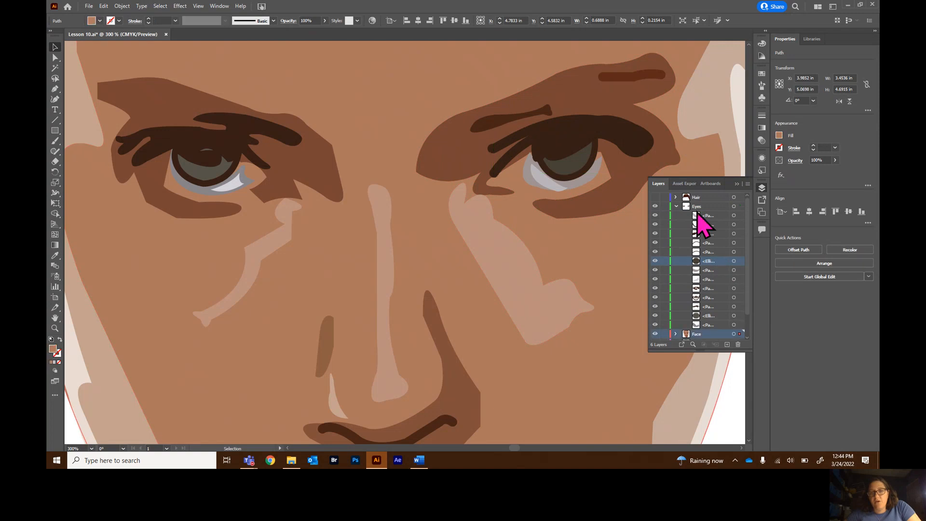
left_click_drag(713, 263, 714, 214)
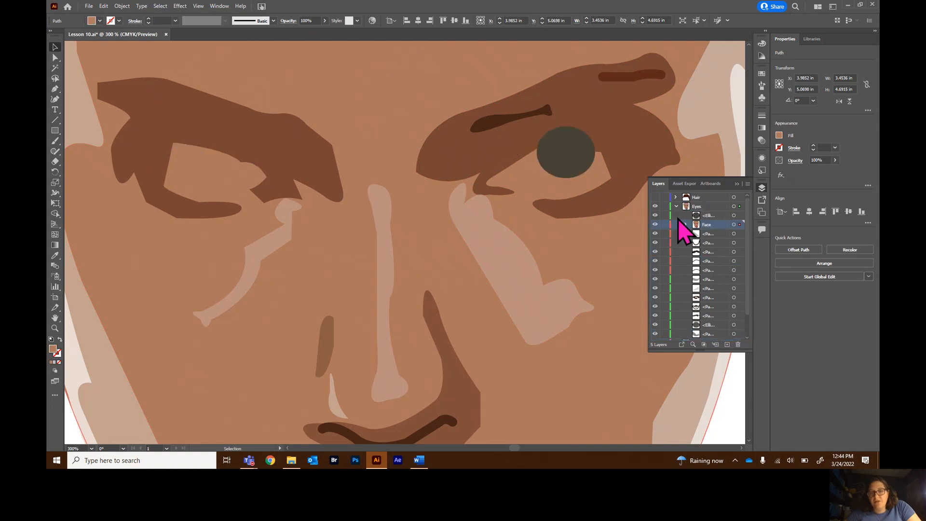
key("ctrl+z")
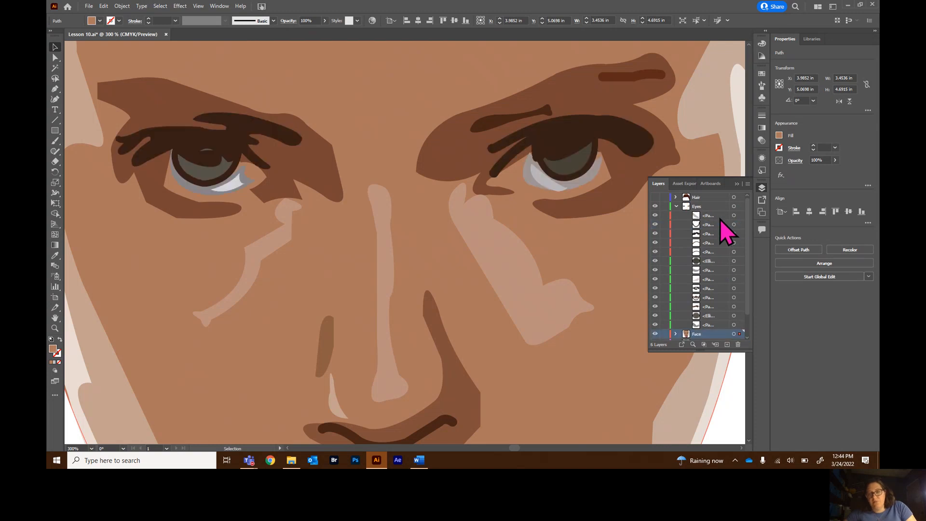
left_click_drag(722, 260, 716, 215)
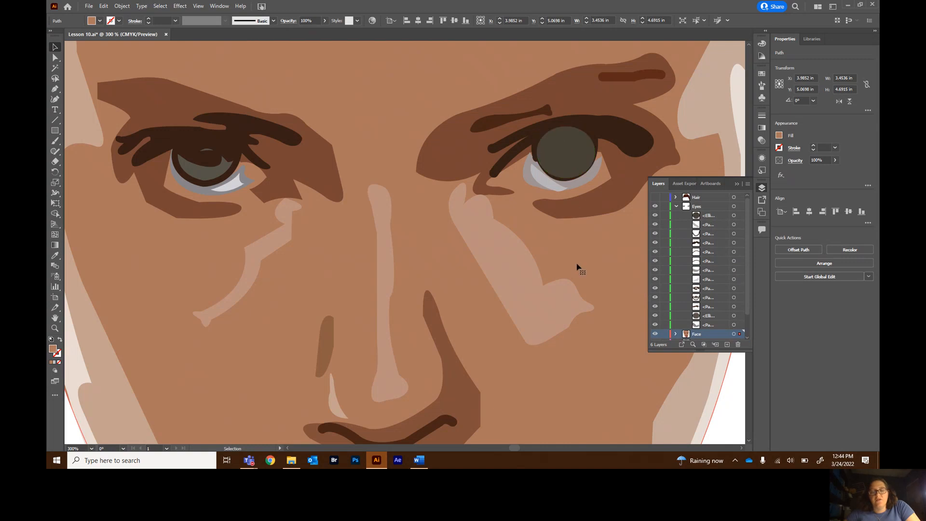
left_click_drag(717, 216, 713, 266)
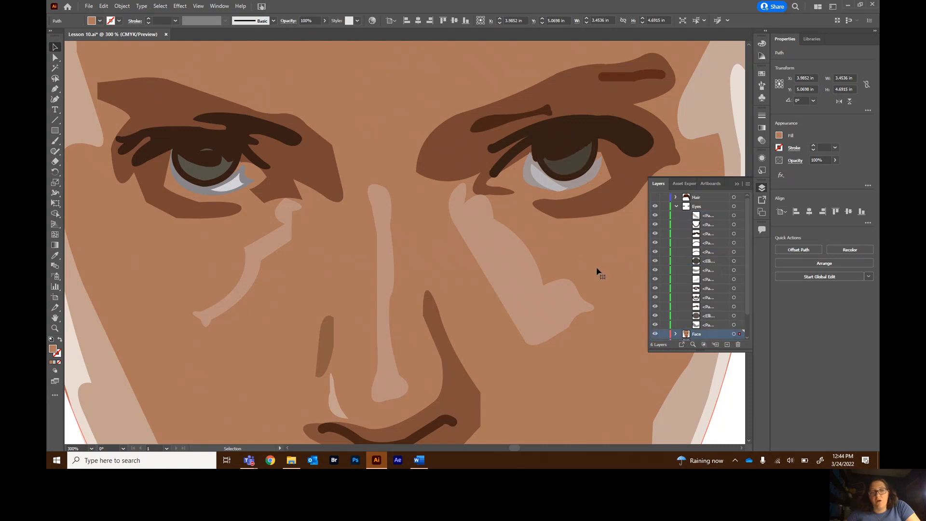
Step: Rename the right-hand iris ellipse with a name beginning with "Eye", collapse the Eyes layer and clear the selection
key("ctrl+minus")
key("ctrl+minus")
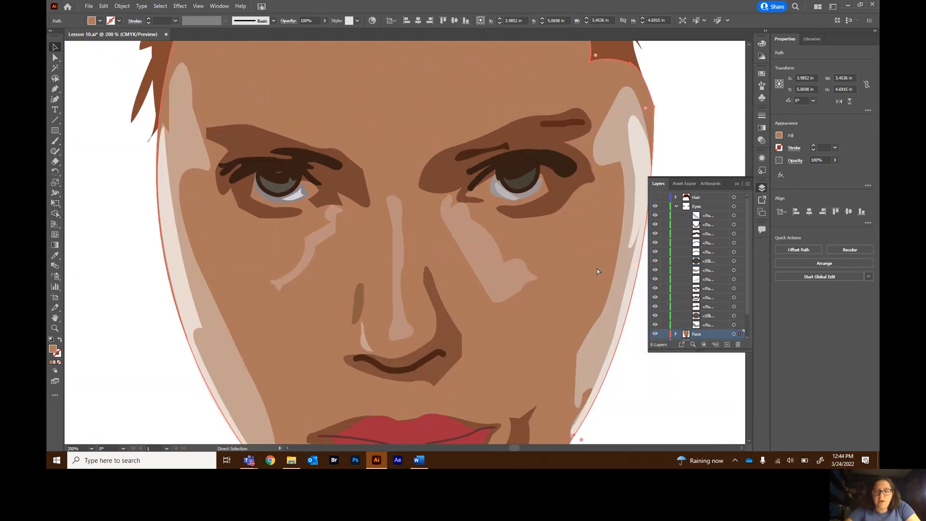
key("ctrl+minus")
key("v")
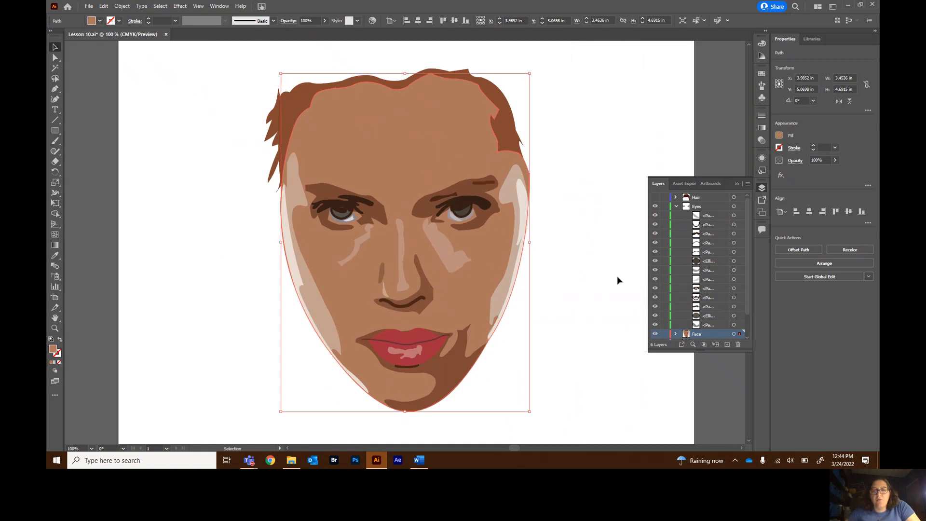
left_click(710, 262)
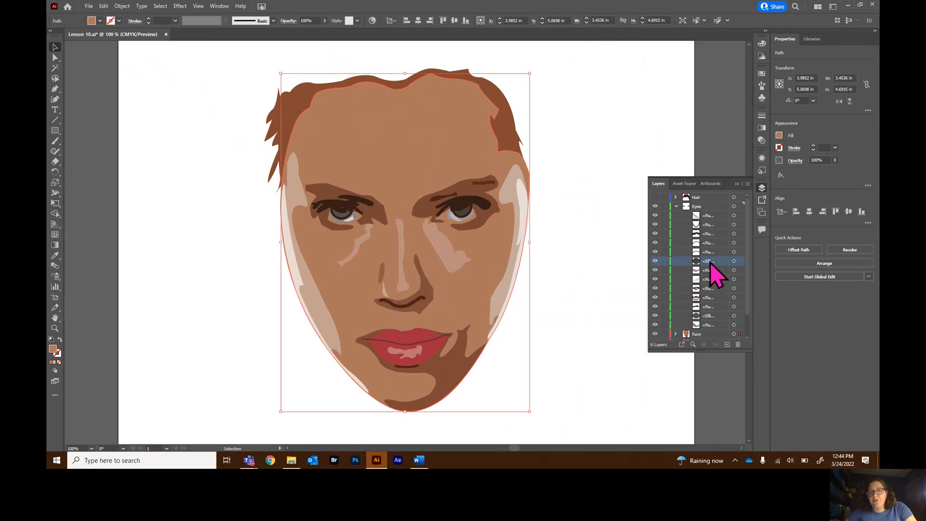
type("Eye")
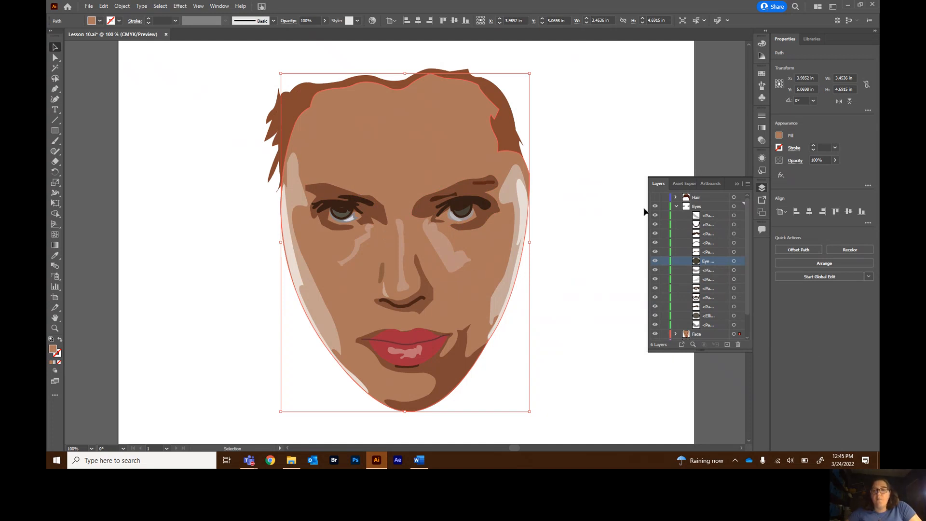
left_click(676, 207)
left_click(163, 234)
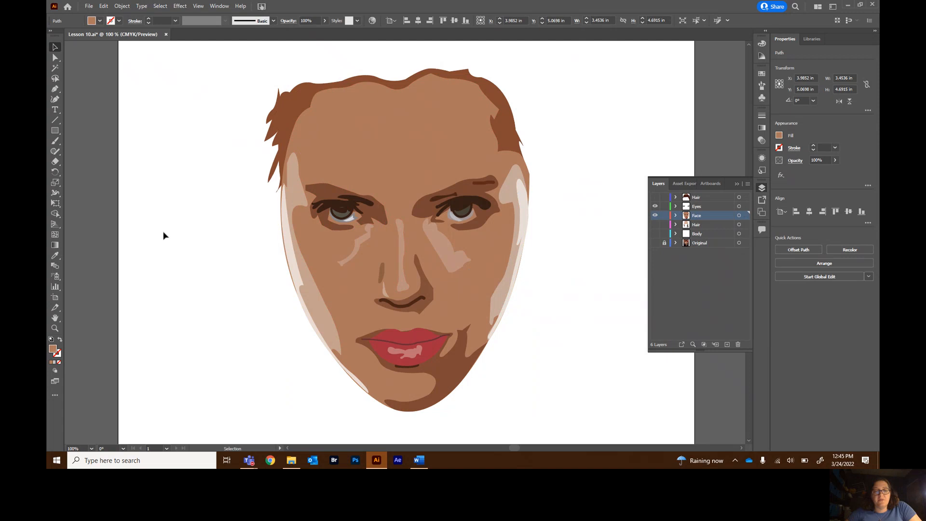
Step: Select the right-hand iris on the portrait and locate its renamed entry inside the Eyes layer
left_click(315, 119)
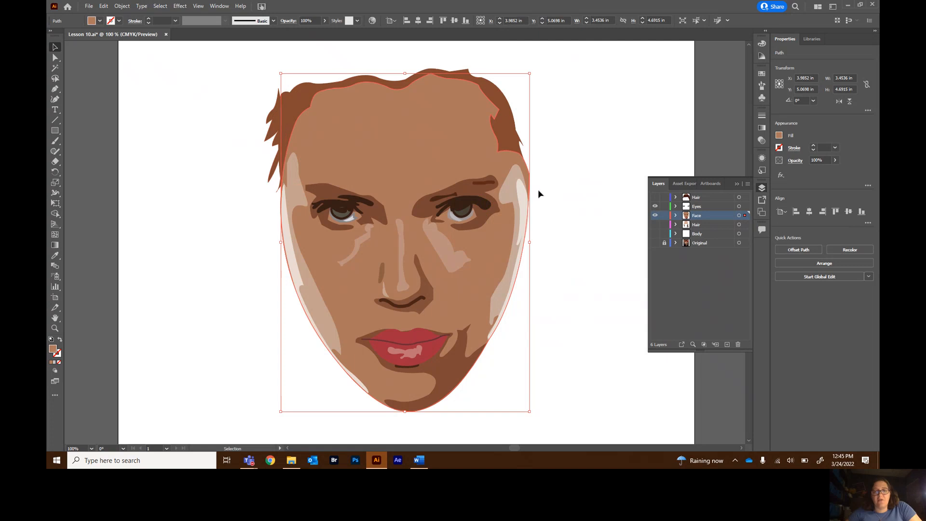
left_click(464, 217)
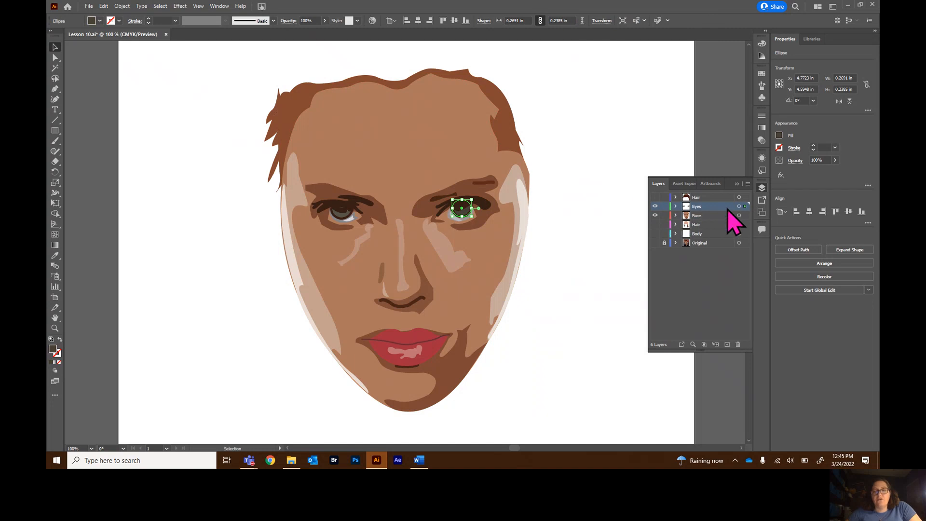
left_click(676, 207)
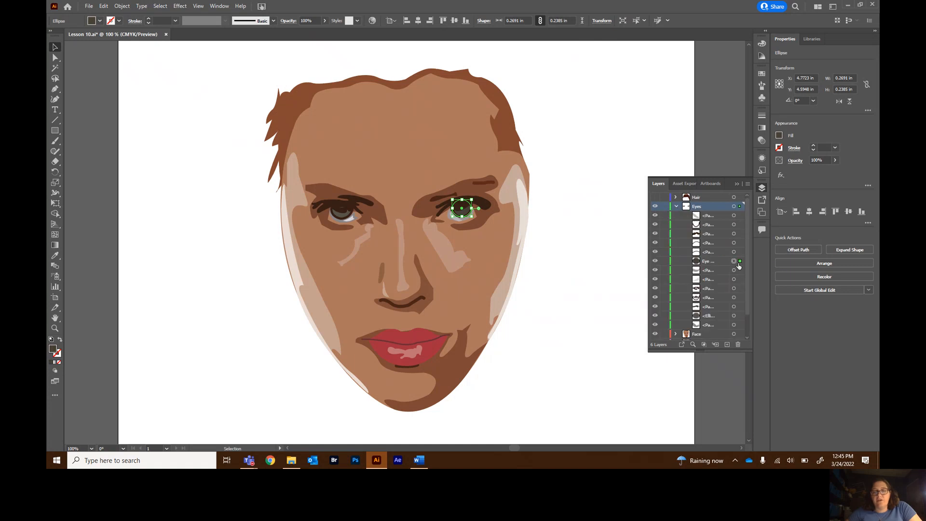
left_click(675, 206)
Step: Select the highlight along the left-hand side of the face and locate its path within the Face layer
left_click(476, 280)
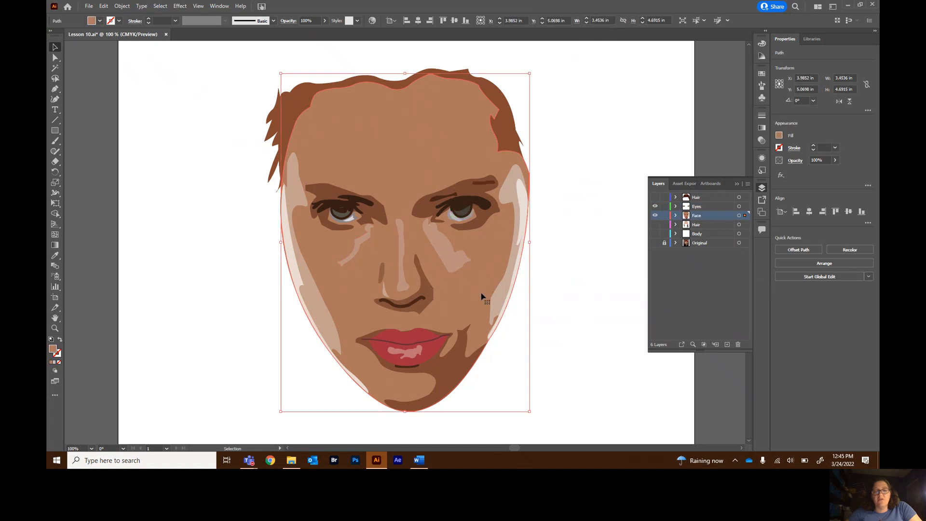
left_click(292, 252)
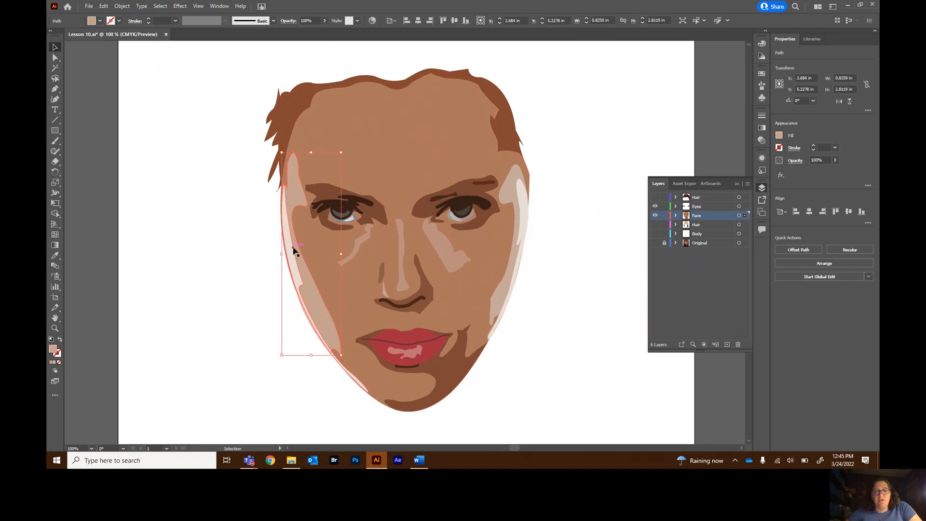
left_click(675, 215)
scroll(720, 254, "down", 3)
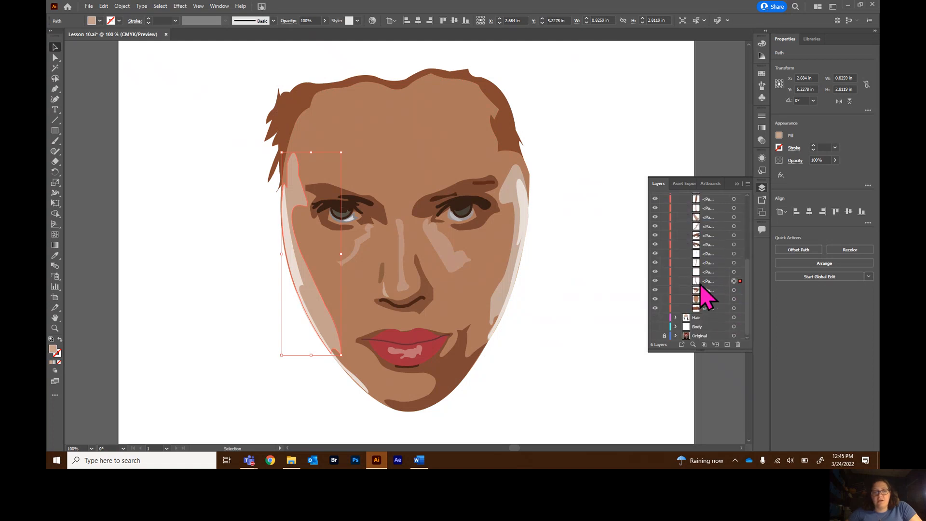
scroll(694, 268, "up", 3)
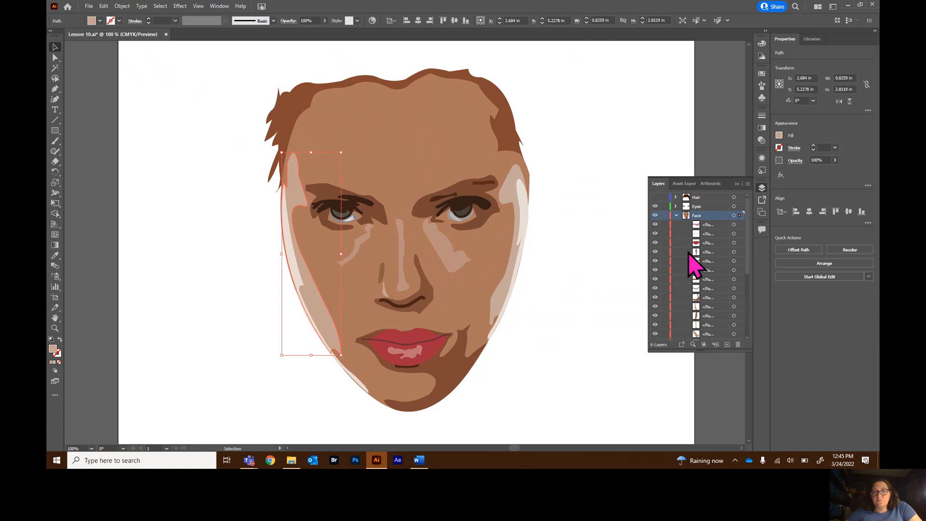
left_click(675, 216)
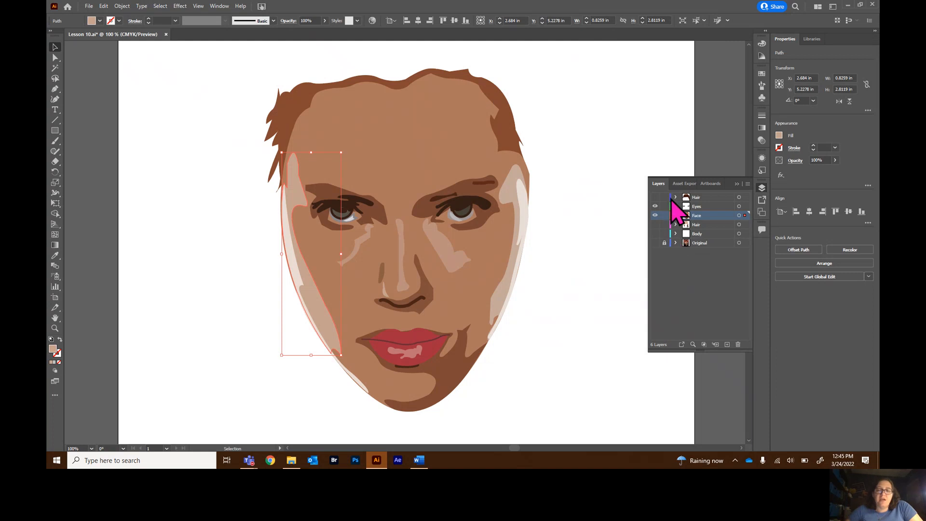
Step: Check the available preference categories and clear the selection
left_click(104, 6)
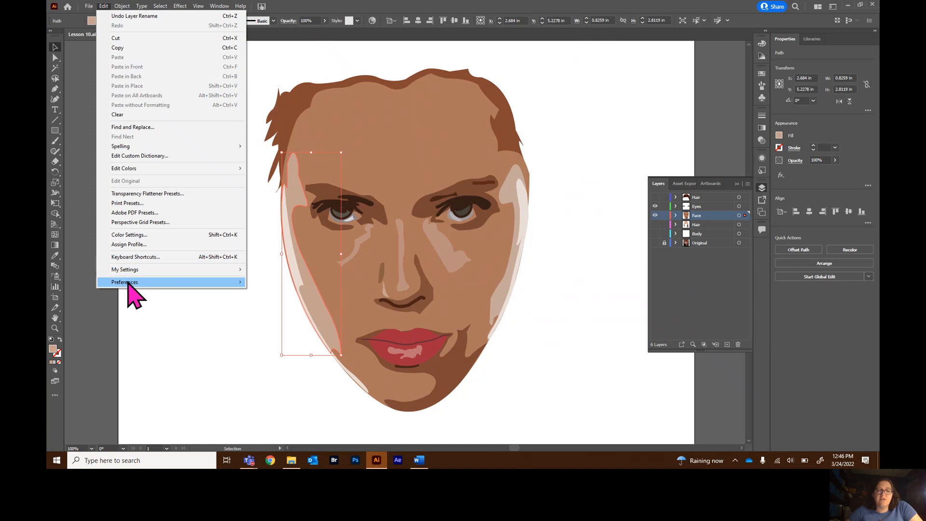
mouse_move(126, 282)
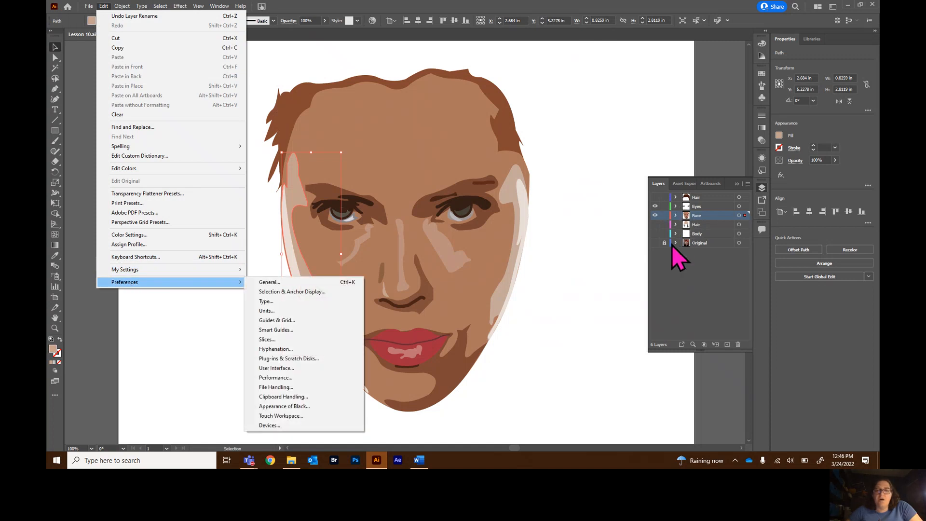
left_click(606, 285)
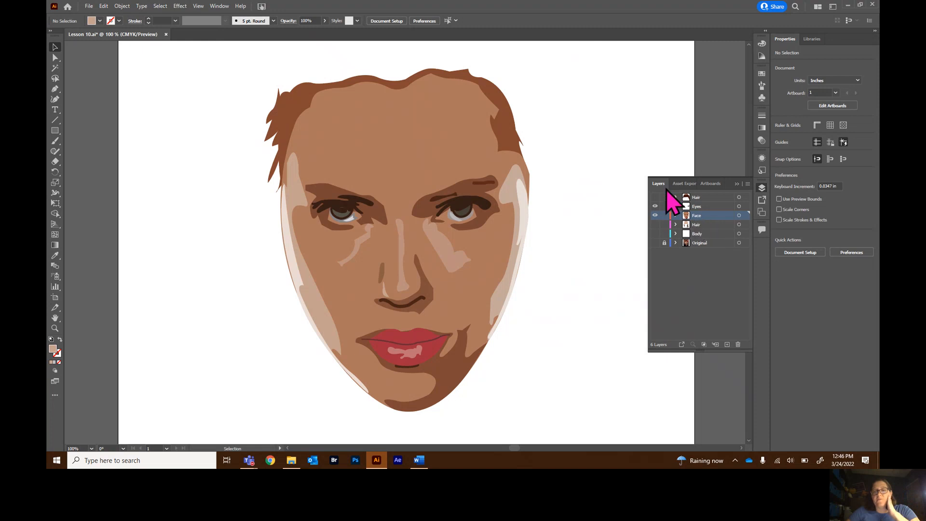
Step: Show both Hair layers, in front of and behind the face
left_click(655, 198)
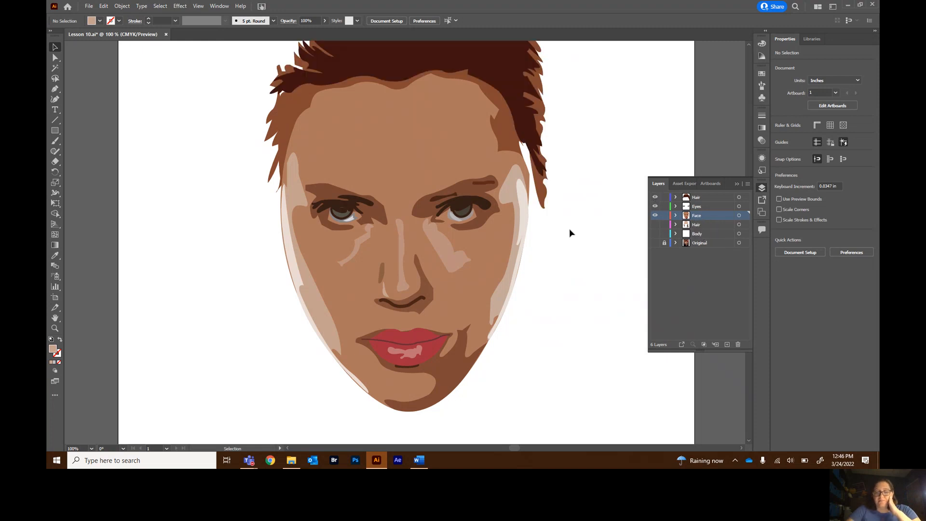
key("ctrl+minus")
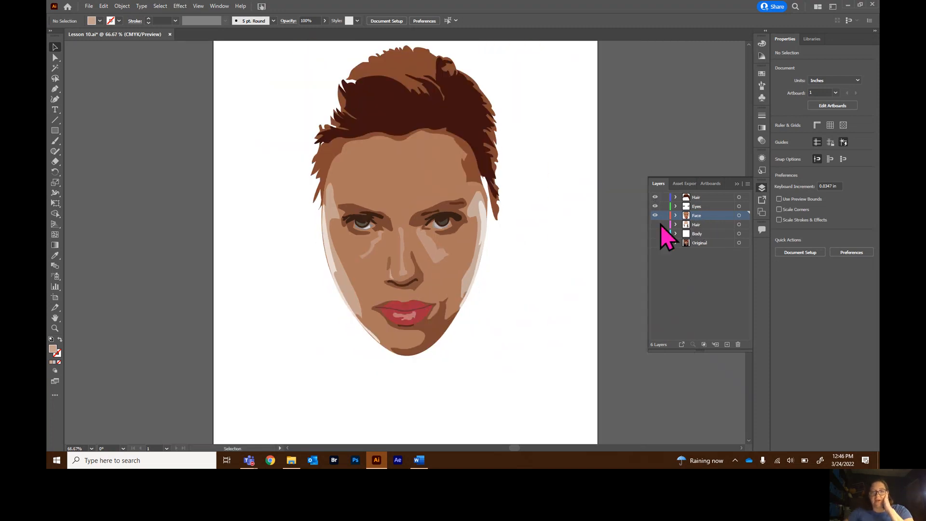
left_click(700, 198)
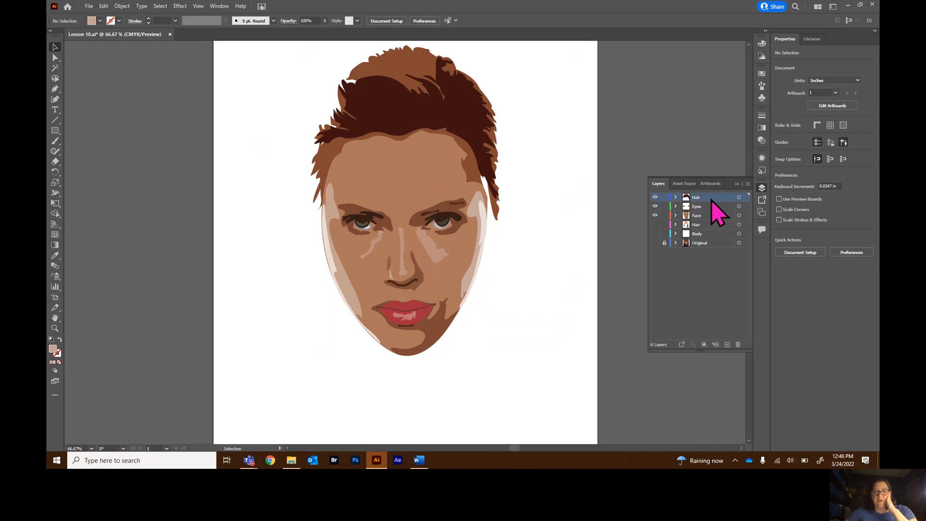
left_click(654, 225)
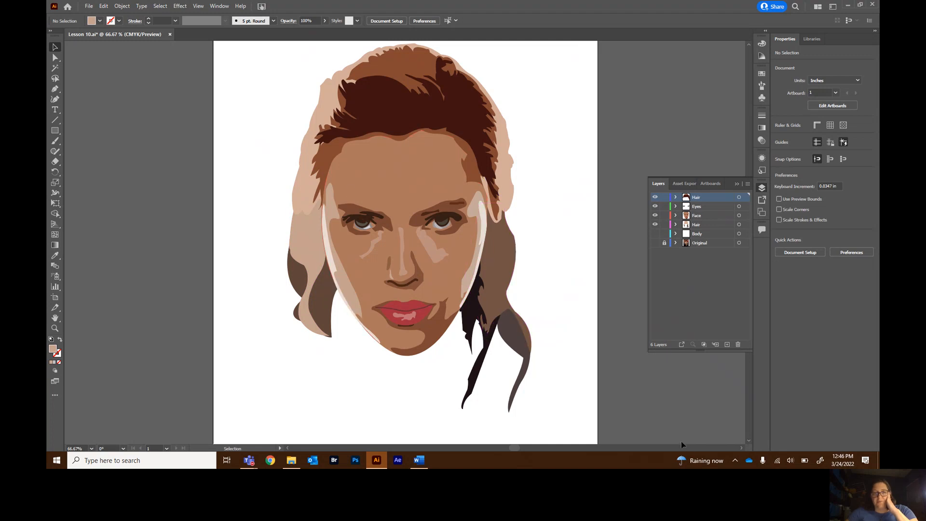
Step: Show the Body layer and turn on all its hidden skin and clothing paths, leaving its background hidden
left_click(655, 234)
left_click(655, 233)
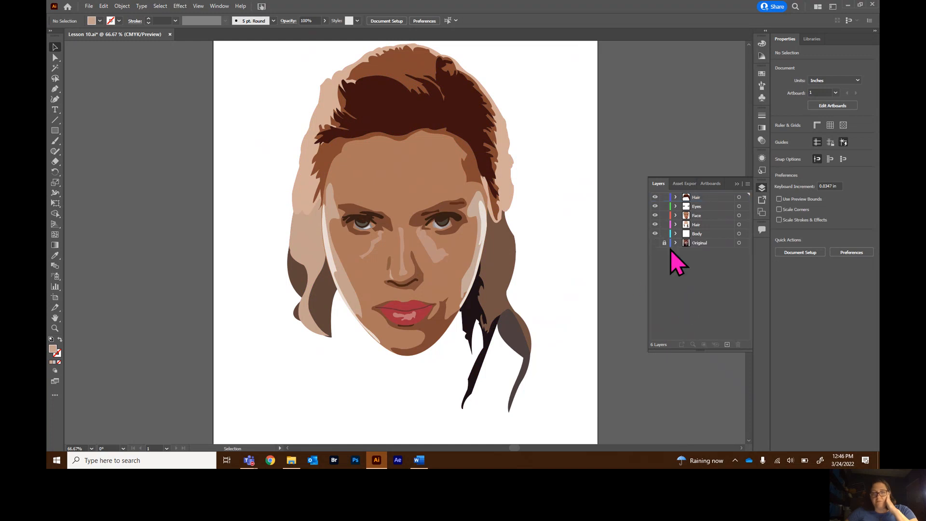
left_click(654, 234)
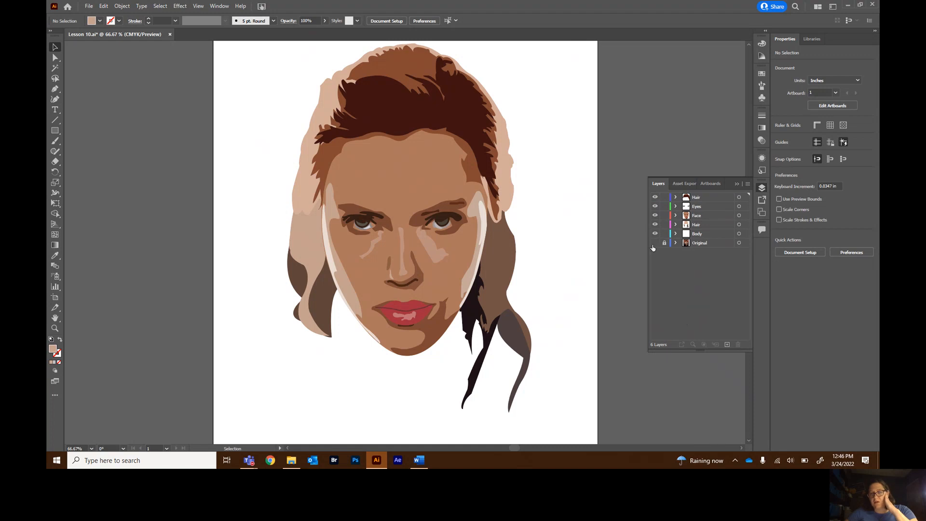
left_click(655, 243)
left_click(655, 242)
left_click(699, 234)
left_click(676, 234)
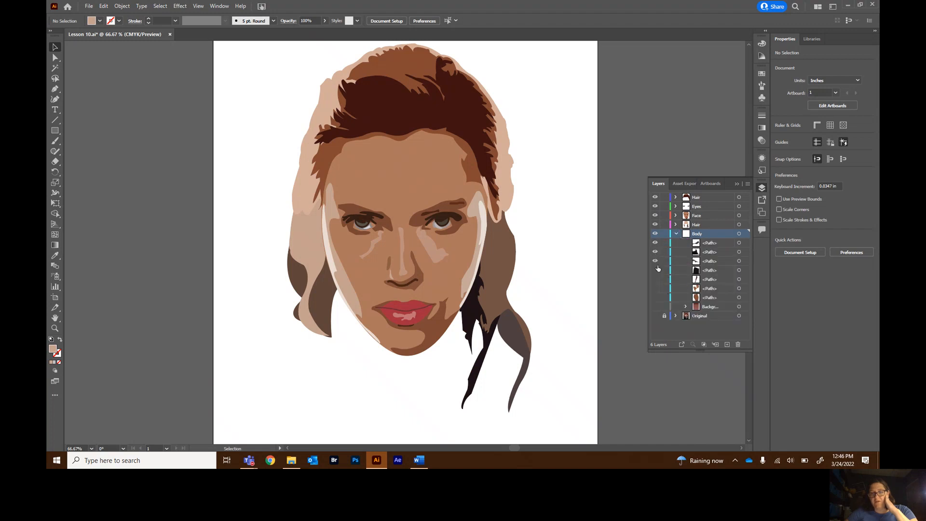
left_click(655, 298)
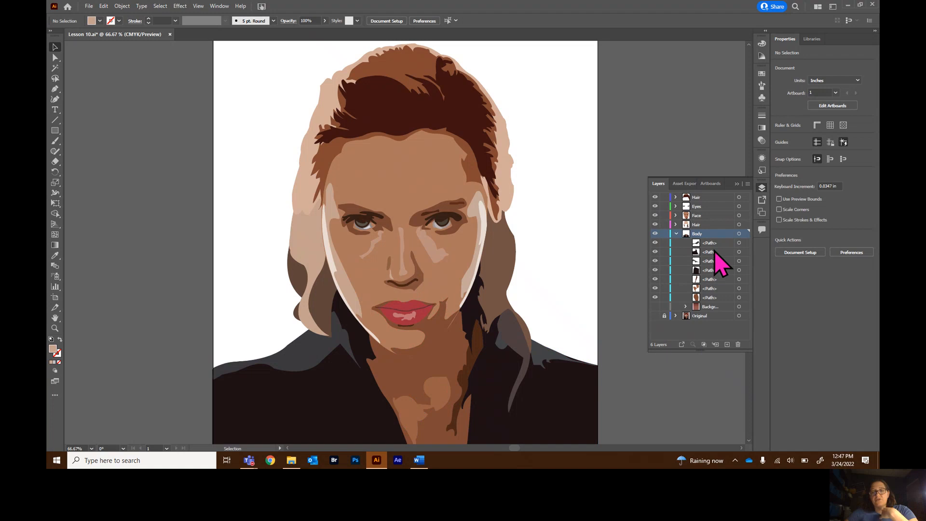
left_click(706, 298)
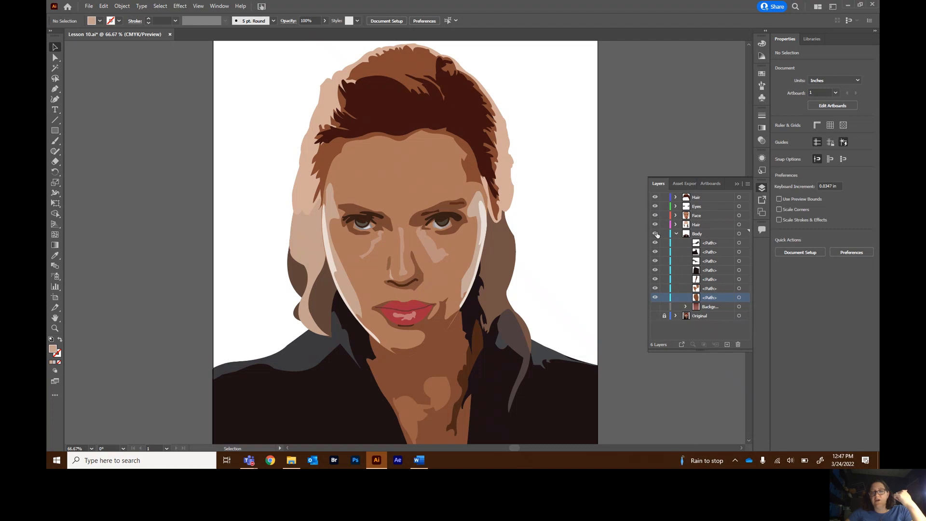
Step: Compare the portrait with the Original photo shown alone, and restore all portrait layers with the Body layer's background sublayer visible
left_click_drag(654, 228, 655, 198)
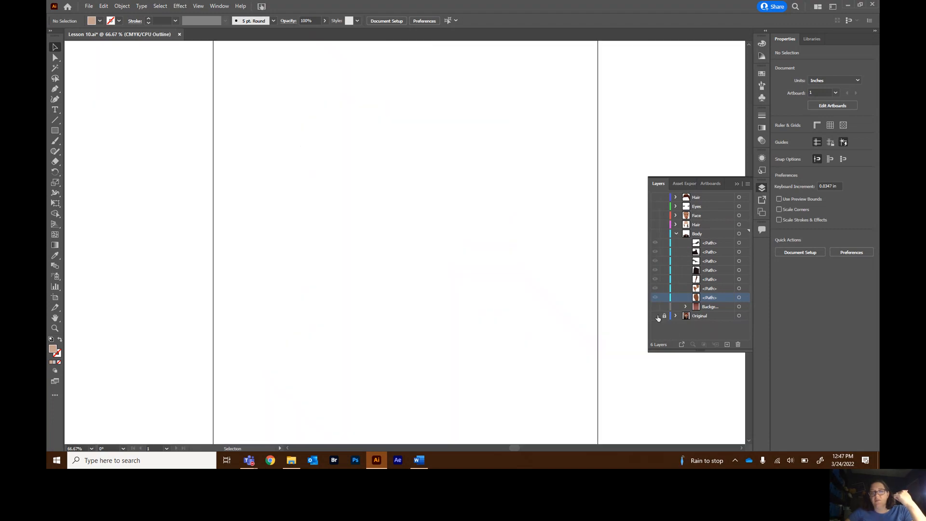
left_click(655, 315)
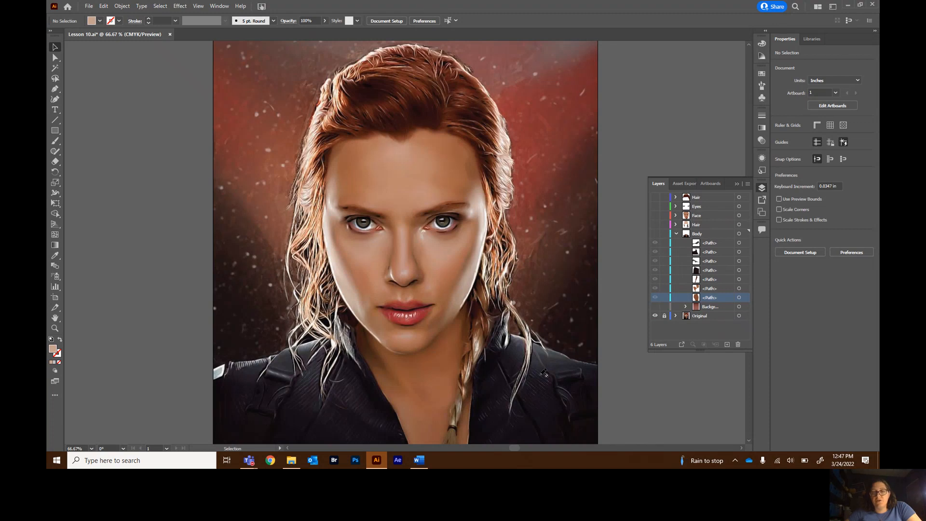
left_click_drag(658, 215, 655, 297)
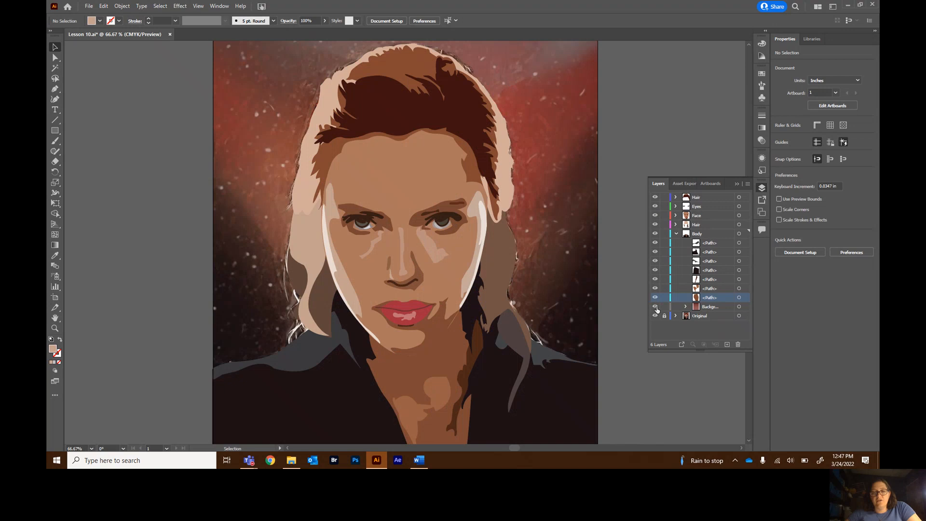
left_click(656, 308)
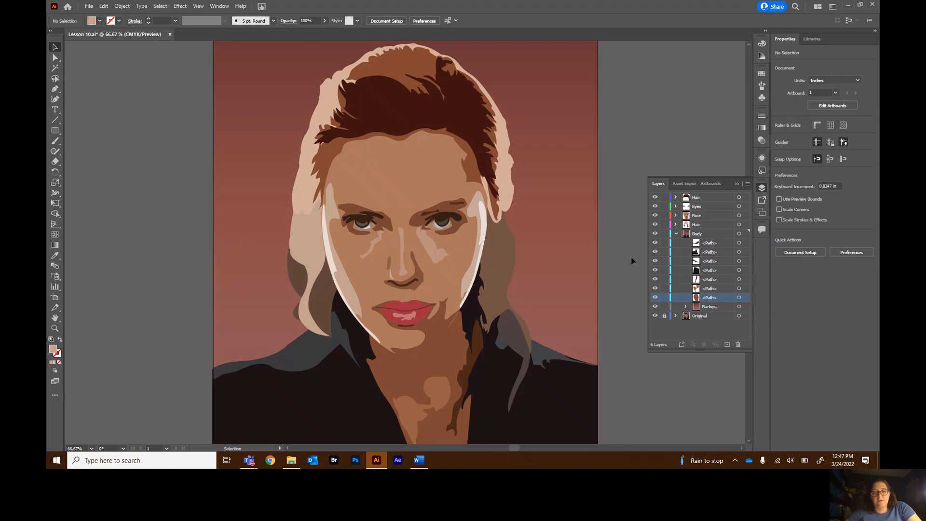
left_click(761, 188)
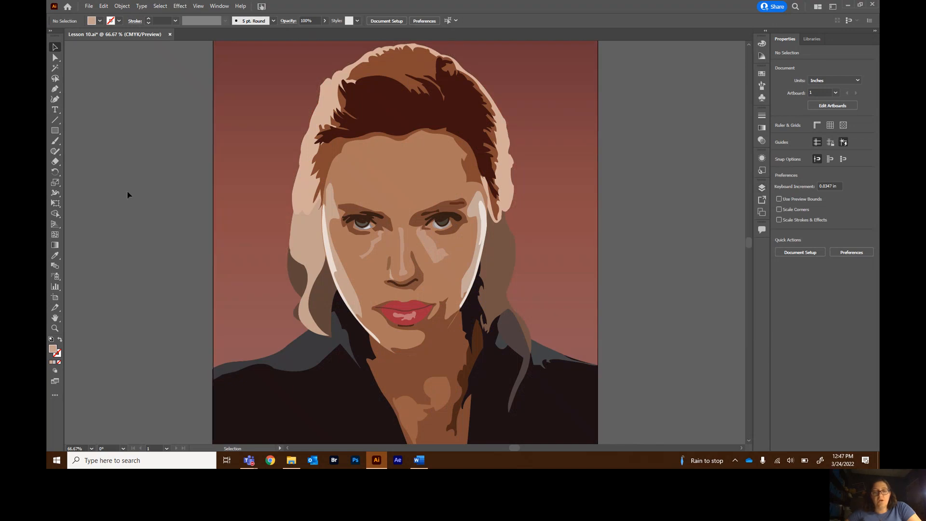
Step: Hide the Original reference photo layer so only the finished vector portrait shows on the full artboard
key("ctrl+minus")
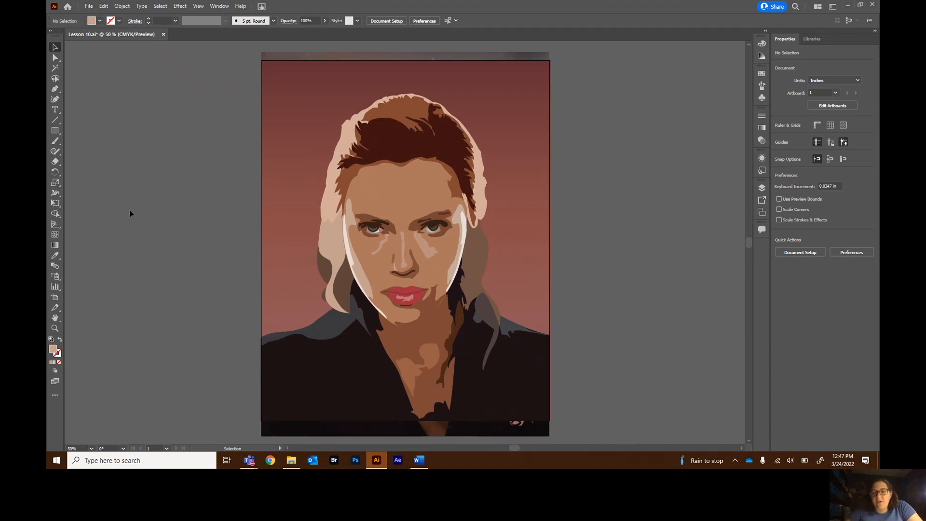
left_click(762, 188)
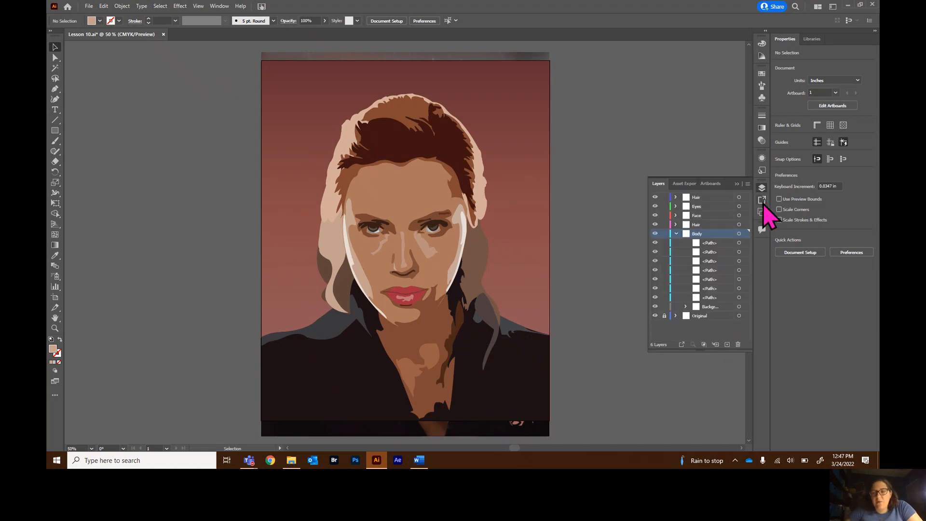
left_click(655, 316)
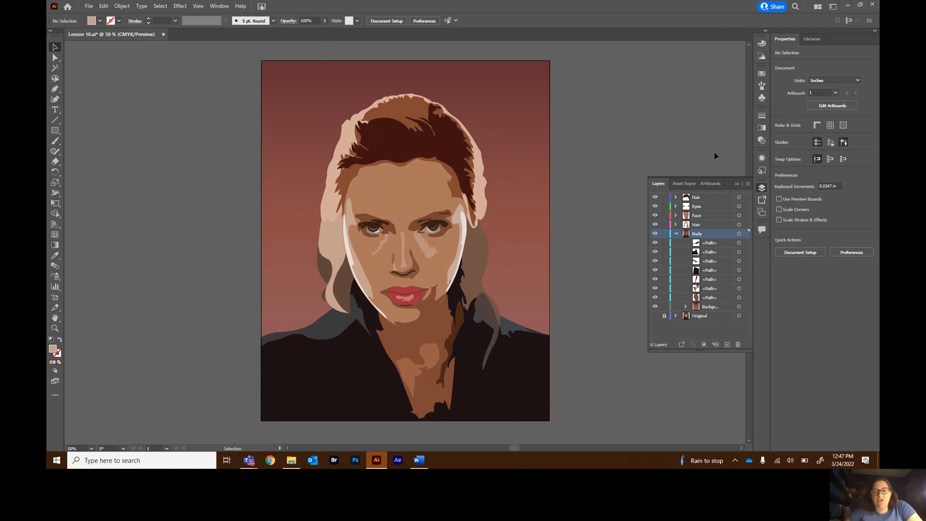
left_click(737, 184)
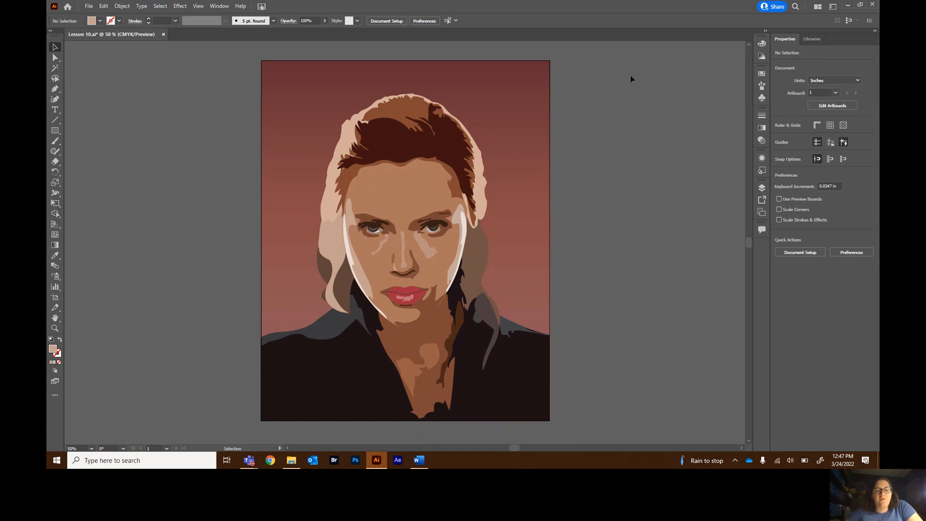
Step: Review the Project 1 self-portrait examples in the Word document Lesson 10 examples.docx and return to the portrait in Illustrator
left_click(419, 461)
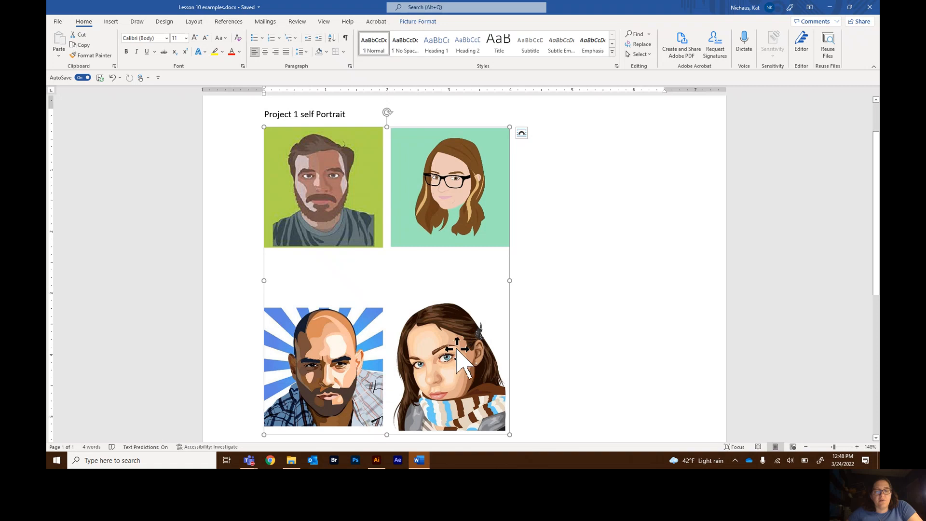
left_click(830, 6)
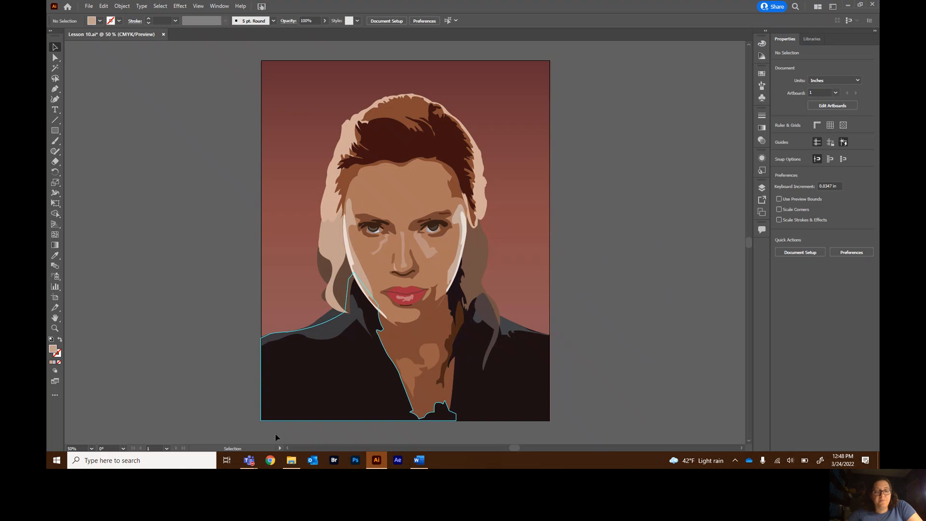
mouse_move(254, 458)
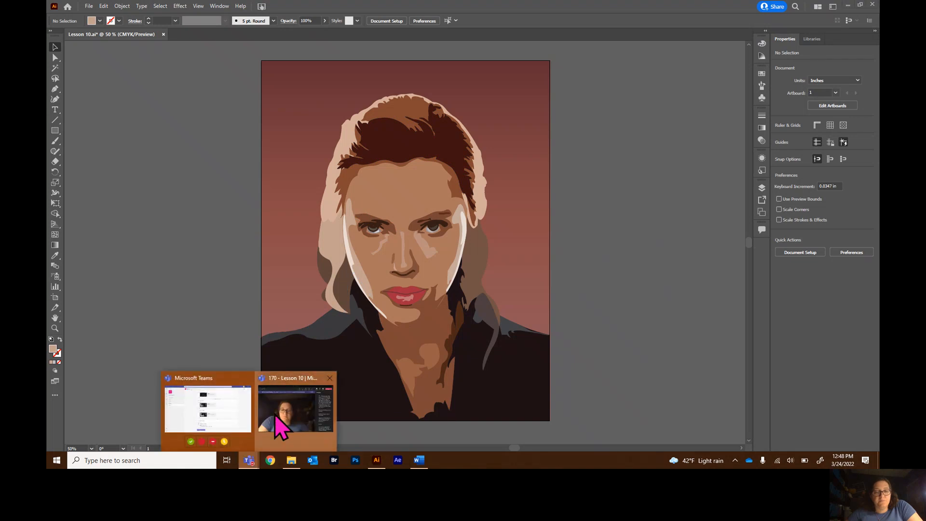
left_click(272, 385)
left_click(723, 41)
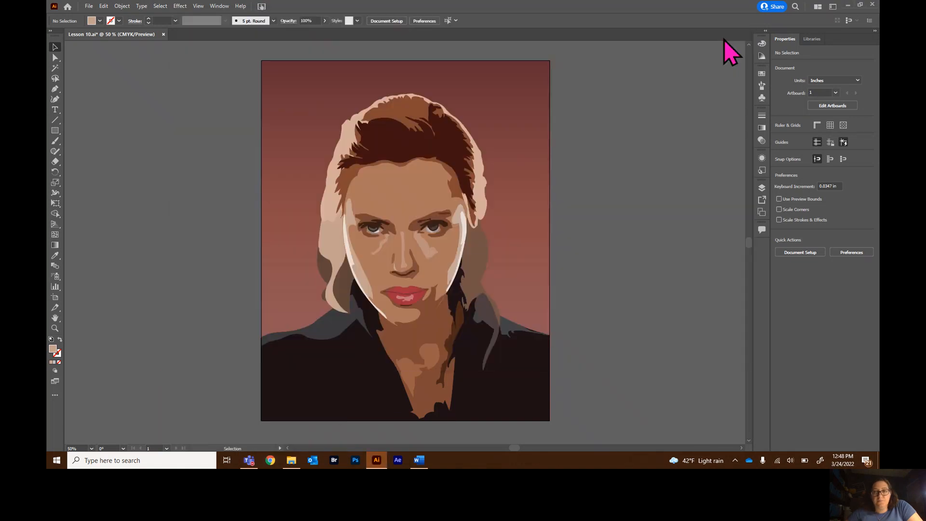